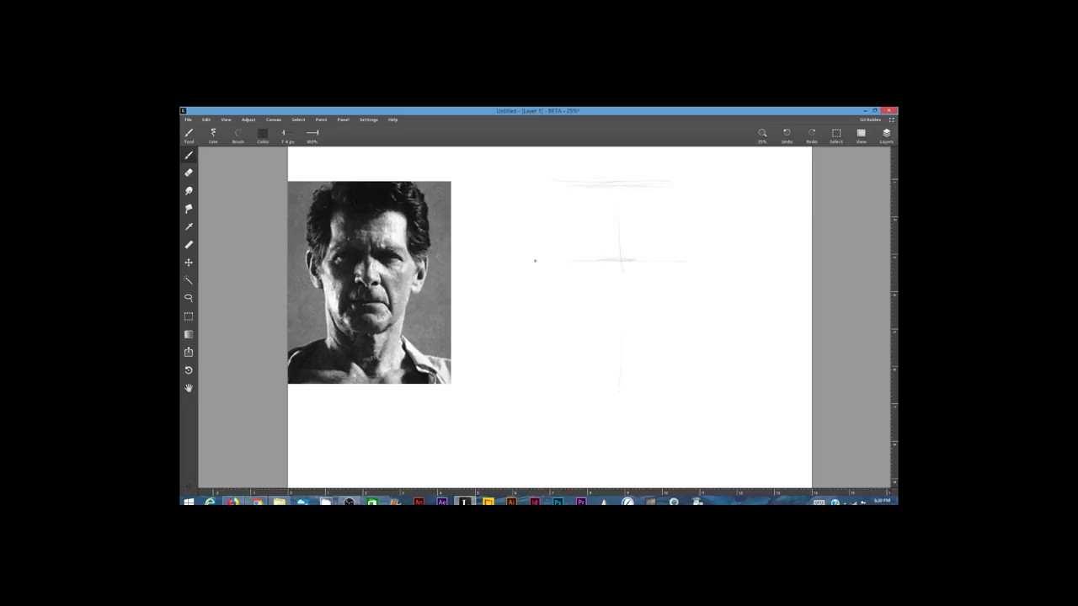
# Sketch the head's construction circle, the vertical centre line with a nose-base mark, and the brow and eye-socket guides.
pyautogui.moveTo(547, 209); pyautogui.dragTo(598, 327)
pyautogui.moveTo(620, 209); pyautogui.dragTo(627, 395)
pyautogui.moveTo(617, 327); pyautogui.dragTo(627, 327)
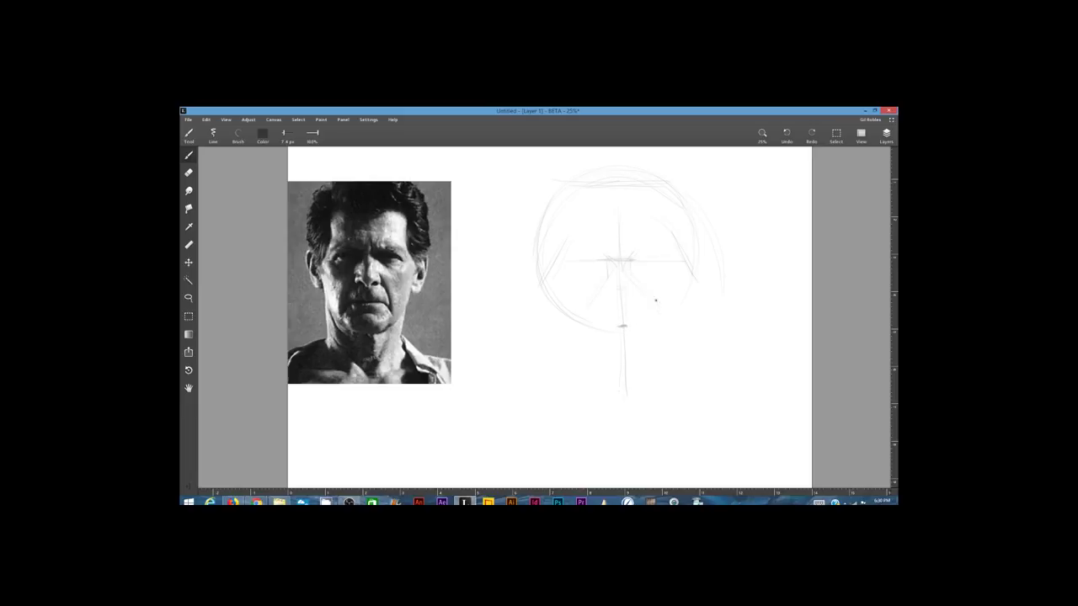
pyautogui.moveTo(552, 265); pyautogui.dragTo(579, 247)
pyautogui.moveTo(685, 266); pyautogui.dragTo(552, 267)
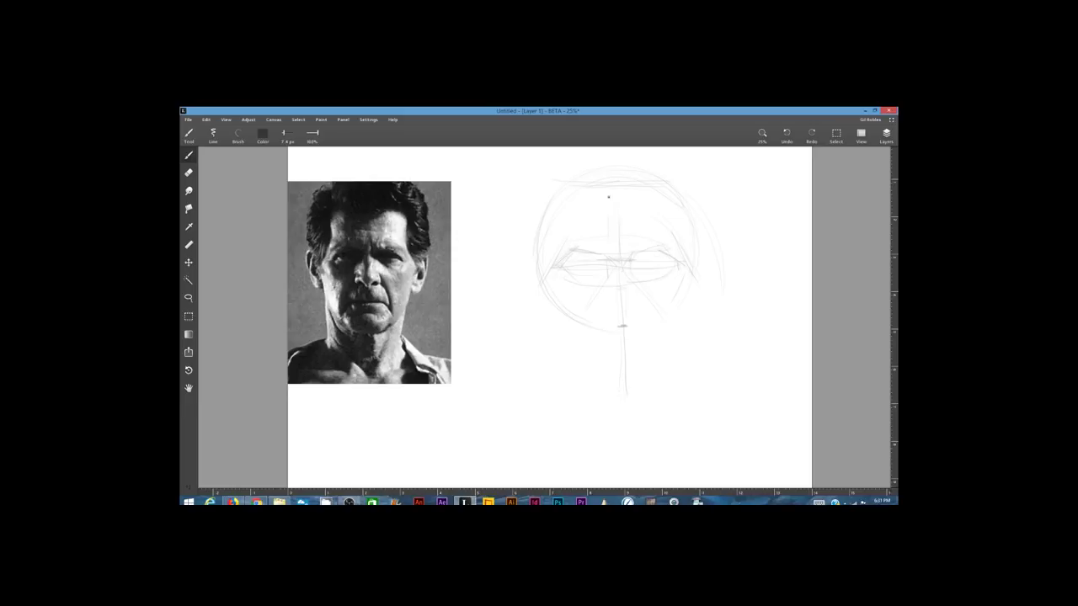
# Block in the forehead mark, nose wedge, angled cheek planes, mouth lines and chin base of the face.
pyautogui.moveTo(589, 199); pyautogui.dragTo(620, 207)
pyautogui.moveTo(608, 280); pyautogui.dragTo(623, 325)
pyautogui.moveTo(559, 308); pyautogui.dragTo(577, 333)
pyautogui.moveTo(656, 321); pyautogui.dragTo(672, 366)
pyautogui.moveTo(630, 349)
pyautogui.mouseDown()
pyautogui.moveTo(651, 375)
pyautogui.moveTo(611, 370)
pyautogui.moveTo(619, 402)
pyautogui.moveTo(588, 398)
pyautogui.mouseUp()
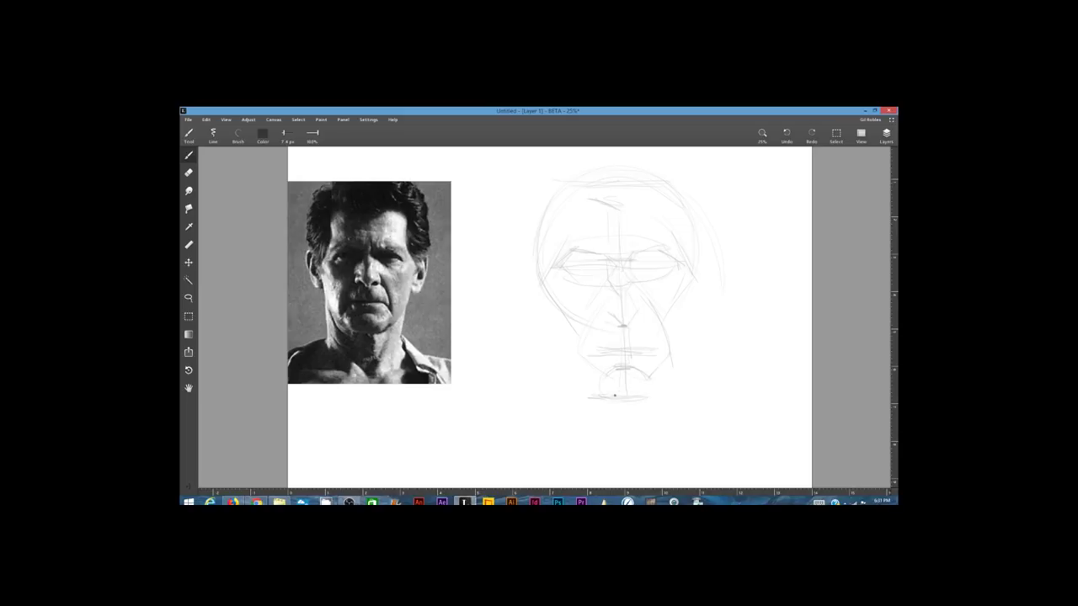
# Sketch the outer cheek and jaw contours down to the chin, and both sides of the neck.
pyautogui.moveTo(547, 332); pyautogui.dragTo(533, 285)
pyautogui.moveTo(704, 286)
pyautogui.mouseDown()
pyautogui.moveTo(680, 392)
pyautogui.moveTo(652, 406)
pyautogui.moveTo(684, 374)
pyautogui.moveTo(665, 392)
pyautogui.mouseUp()
pyautogui.moveTo(557, 364); pyautogui.dragTo(588, 401)
pyautogui.moveTo(685, 381); pyautogui.dragTo(689, 425)
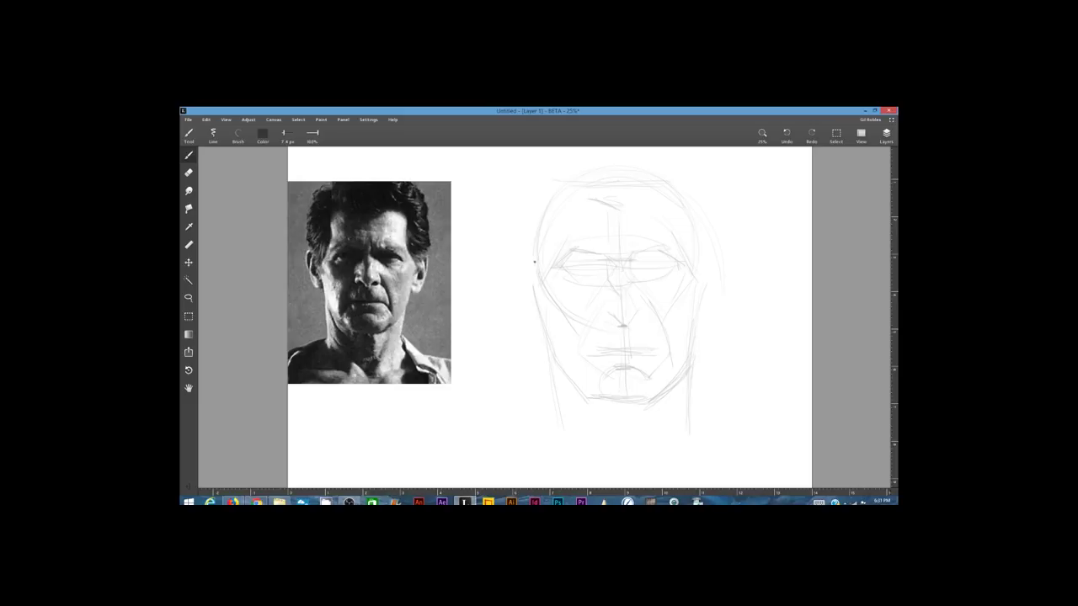
# Rough in both ears with the hairline beside them, and define the lips and chin planes.
pyautogui.moveTo(518, 255)
pyautogui.mouseDown()
pyautogui.moveTo(508, 283)
pyautogui.moveTo(533, 327)
pyautogui.mouseUp()
pyautogui.moveTo(718, 252)
pyautogui.mouseDown()
pyautogui.moveTo(723, 282)
pyautogui.moveTo(702, 279)
pyautogui.mouseUp()
pyautogui.moveTo(511, 224); pyautogui.dragTo(530, 257)
pyautogui.moveTo(649, 317)
pyautogui.mouseDown()
pyautogui.moveTo(624, 350)
pyautogui.moveTo(667, 365)
pyautogui.moveTo(636, 360)
pyautogui.moveTo(614, 383)
pyautogui.moveTo(640, 405)
pyautogui.mouseUp()
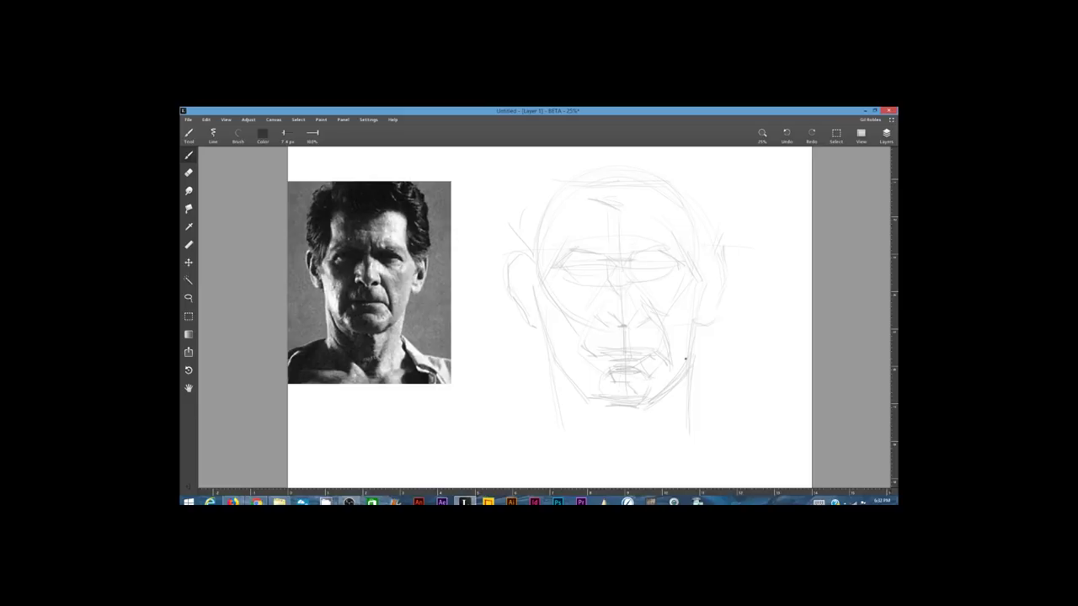
# Enlarge the brush and draw the portrait's left eye, brow, nose bridge edge and left cheek plane.
pyautogui.moveTo(571, 265); pyautogui.dragTo(594, 262)
pyautogui.moveTo(284, 132); pyautogui.dragTo(289, 133)
pyautogui.moveTo(611, 275)
pyautogui.mouseDown()
pyautogui.moveTo(591, 292)
pyautogui.moveTo(570, 279)
pyautogui.moveTo(596, 314)
pyautogui.moveTo(583, 297)
pyautogui.moveTo(604, 282)
pyautogui.moveTo(579, 263)
pyautogui.mouseUp()
pyautogui.moveTo(617, 200)
pyautogui.mouseDown()
pyautogui.moveTo(633, 250)
pyautogui.moveTo(618, 260)
pyautogui.moveTo(608, 284)
pyautogui.mouseUp()
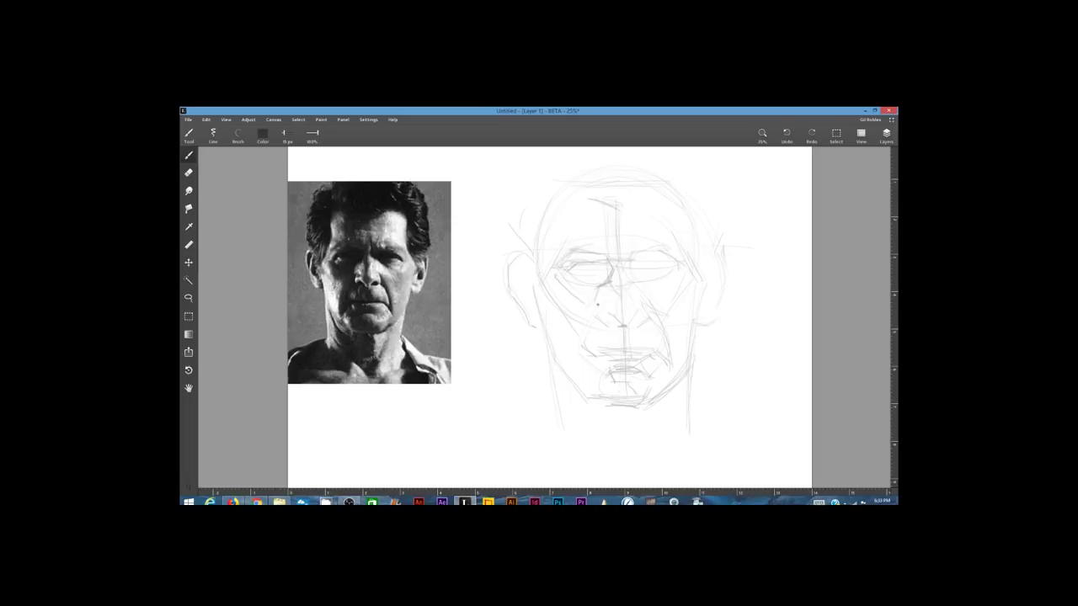
pyautogui.moveTo(602, 301); pyautogui.dragTo(599, 313)
pyautogui.moveTo(583, 264)
pyautogui.mouseDown()
pyautogui.moveTo(594, 276)
pyautogui.moveTo(569, 274)
pyautogui.moveTo(595, 274)
pyautogui.mouseUp()
pyautogui.moveTo(584, 279)
pyautogui.mouseDown()
pyautogui.moveTo(555, 270)
pyautogui.moveTo(562, 296)
pyautogui.moveTo(601, 280)
pyautogui.moveTo(559, 307)
pyautogui.moveTo(566, 345)
pyautogui.moveTo(584, 331)
pyautogui.moveTo(577, 314)
pyautogui.moveTo(572, 345)
pyautogui.mouseUp()
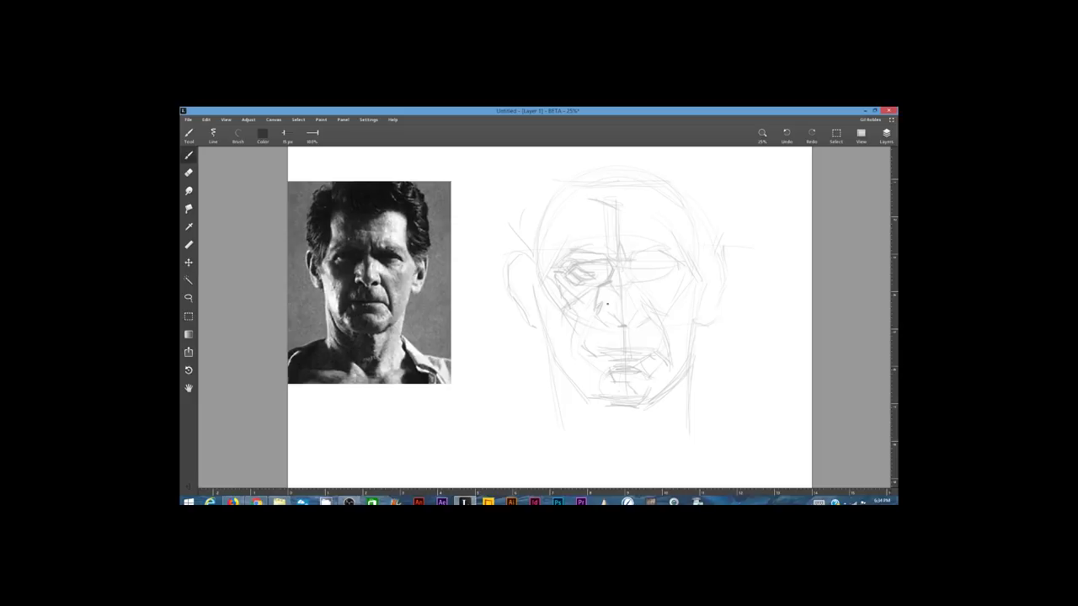
# Define the nose tip, nostrils and bridge, and draw the right eye with its brow.
pyautogui.moveTo(607, 303); pyautogui.dragTo(621, 329)
pyautogui.moveTo(623, 326); pyautogui.dragTo(630, 317)
pyautogui.moveTo(619, 260); pyautogui.dragTo(620, 269)
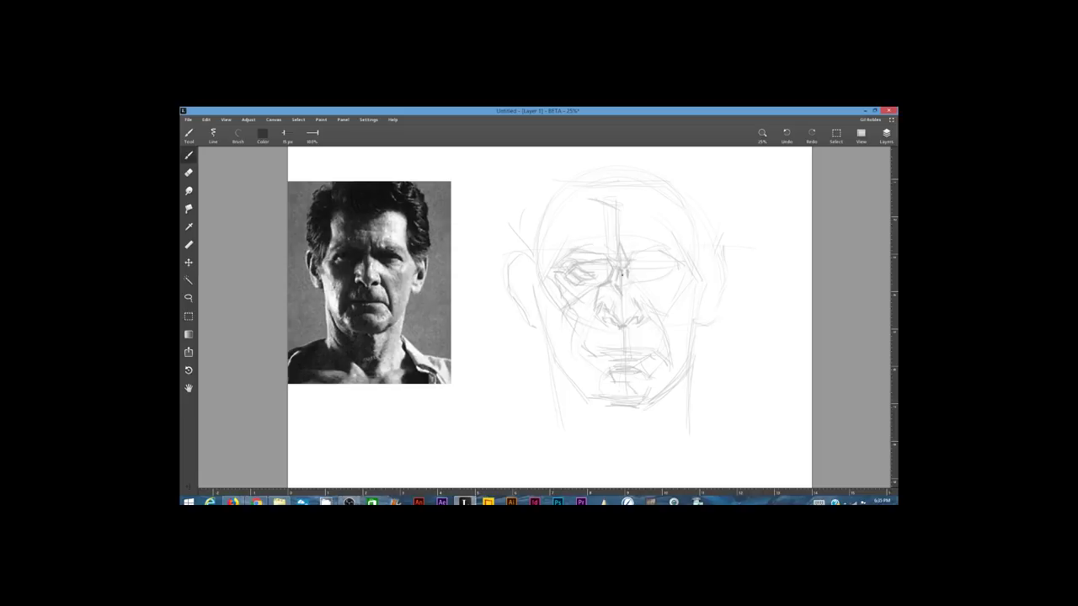
pyautogui.moveTo(628, 272); pyautogui.dragTo(677, 272)
pyautogui.moveTo(624, 241)
pyautogui.mouseDown()
pyautogui.moveTo(630, 253)
pyautogui.moveTo(679, 261)
pyautogui.mouseUp()
pyautogui.moveTo(638, 276); pyautogui.dragTo(657, 288)
# Strengthen the mouth, left jaw and left neck contours, and add the forehead wrinkles.
pyautogui.moveTo(649, 325)
pyautogui.mouseDown()
pyautogui.moveTo(666, 349)
pyautogui.moveTo(602, 302)
pyautogui.moveTo(596, 329)
pyautogui.moveTo(601, 317)
pyautogui.moveTo(625, 348)
pyautogui.moveTo(660, 351)
pyautogui.moveTo(639, 347)
pyautogui.moveTo(658, 347)
pyautogui.moveTo(696, 249)
pyautogui.moveTo(595, 353)
pyautogui.moveTo(597, 302)
pyautogui.moveTo(577, 327)
pyautogui.moveTo(575, 354)
pyautogui.moveTo(604, 368)
pyautogui.moveTo(601, 353)
pyautogui.moveTo(645, 374)
pyautogui.moveTo(606, 400)
pyautogui.mouseUp()
pyautogui.moveTo(555, 360); pyautogui.dragTo(596, 438)
pyautogui.moveTo(574, 379); pyautogui.dragTo(606, 407)
pyautogui.moveTo(545, 325); pyautogui.dragTo(555, 426)
pyautogui.moveTo(575, 217)
pyautogui.mouseDown()
pyautogui.moveTo(581, 232)
pyautogui.moveTo(656, 225)
pyautogui.moveTo(640, 216)
pyautogui.mouseUp()
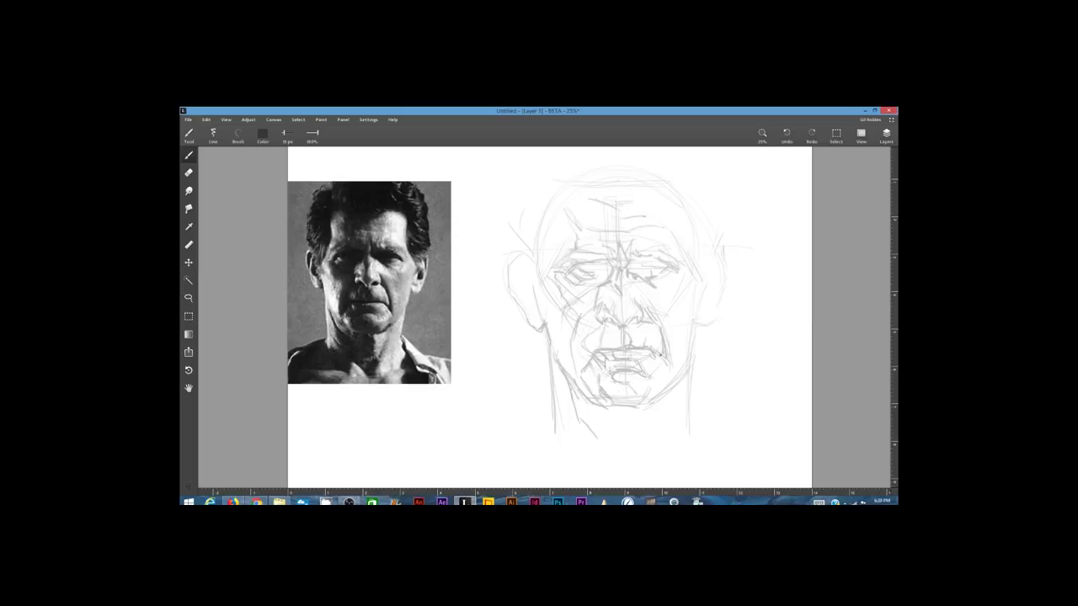
# Define the chin and right jaw, then sketch the throat, collarbone and shoulder lines and both temple hairlines.
pyautogui.moveTo(661, 357)
pyautogui.mouseDown()
pyautogui.moveTo(667, 375)
pyautogui.moveTo(648, 405)
pyautogui.moveTo(628, 409)
pyautogui.mouseUp()
pyautogui.moveTo(581, 376); pyautogui.dragTo(596, 396)
pyautogui.moveTo(691, 321)
pyautogui.mouseDown()
pyautogui.moveTo(695, 347)
pyautogui.moveTo(636, 431)
pyautogui.moveTo(652, 455)
pyautogui.moveTo(639, 455)
pyautogui.moveTo(635, 480)
pyautogui.mouseUp()
pyautogui.moveTo(550, 401); pyautogui.dragTo(537, 417)
pyautogui.moveTo(690, 411); pyautogui.dragTo(720, 439)
pyautogui.moveTo(692, 252); pyautogui.dragTo(703, 270)
pyautogui.moveTo(686, 199); pyautogui.dragTo(684, 243)
pyautogui.moveTo(553, 241)
pyautogui.mouseDown()
pyautogui.moveTo(542, 273)
pyautogui.moveTo(515, 244)
pyautogui.moveTo(523, 255)
pyautogui.mouseUp()
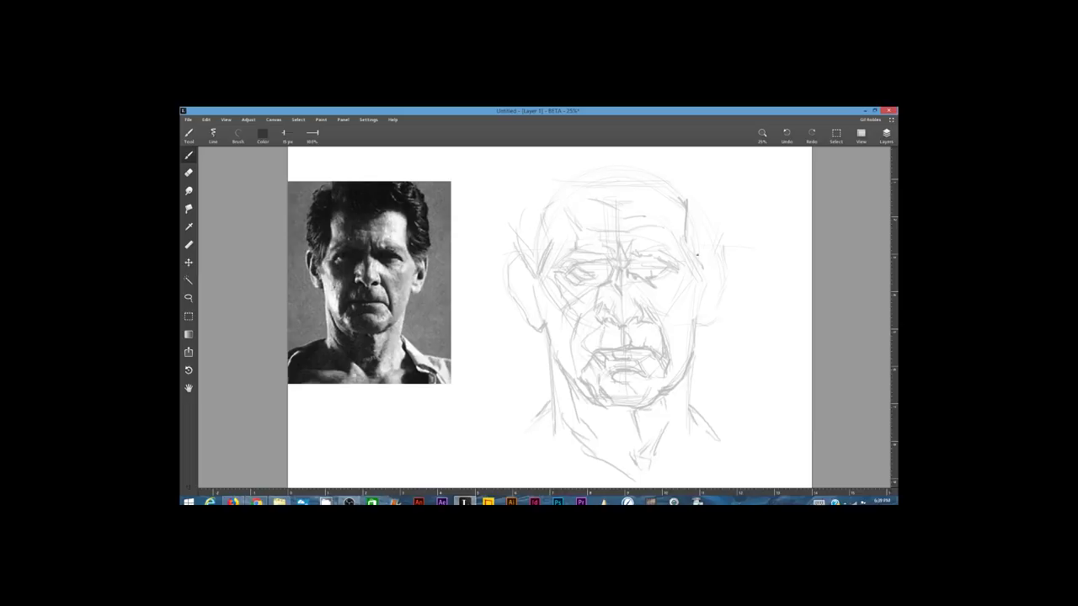
# Sketch the hair on both sides of the head above the ears.
pyautogui.moveTo(718, 209); pyautogui.dragTo(724, 236)
pyautogui.moveTo(516, 208); pyautogui.dragTo(513, 246)
pyautogui.moveTo(721, 244)
pyautogui.mouseDown()
pyautogui.moveTo(721, 267)
pyautogui.moveTo(729, 251)
pyautogui.moveTo(712, 283)
pyautogui.mouseUp()
pyautogui.moveTo(721, 234); pyautogui.dragTo(708, 265)
pyautogui.moveTo(547, 231)
pyautogui.mouseDown()
pyautogui.moveTo(545, 251)
pyautogui.moveTo(519, 234)
pyautogui.mouseUp()
pyautogui.moveTo(530, 236); pyautogui.dragTo(508, 268)
pyautogui.moveTo(515, 204); pyautogui.dragTo(513, 229)
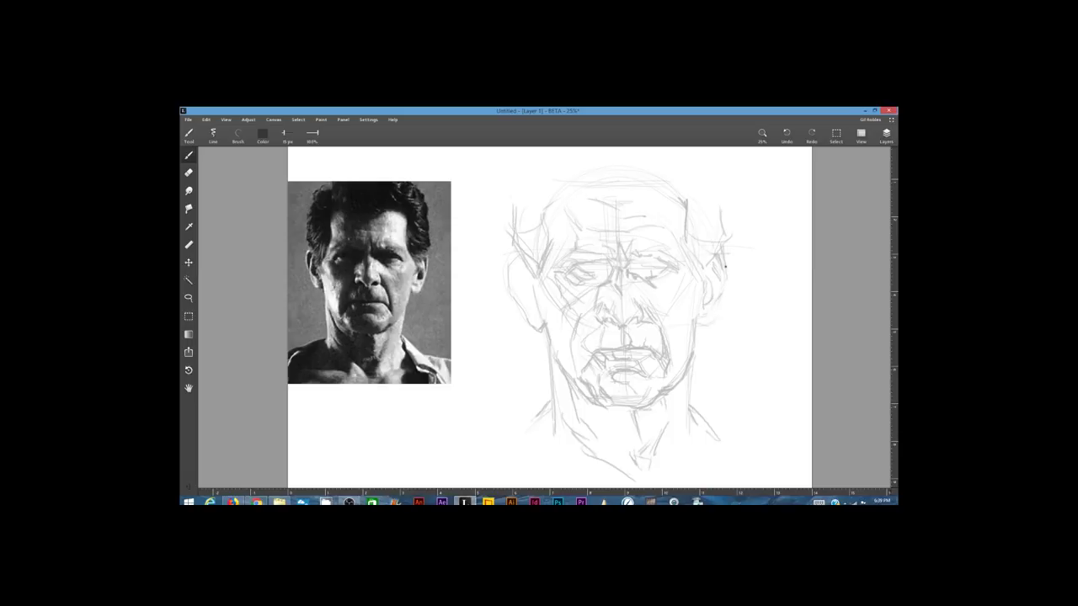
# Define the contours and inner folds of both ears, including the lobes where they meet the jaw.
pyautogui.moveTo(720, 266); pyautogui.dragTo(705, 327)
pyautogui.moveTo(538, 301); pyautogui.dragTo(542, 318)
pyautogui.moveTo(540, 275)
pyautogui.mouseDown()
pyautogui.moveTo(542, 295)
pyautogui.moveTo(518, 279)
pyautogui.moveTo(522, 262)
pyautogui.moveTo(509, 266)
pyautogui.moveTo(510, 290)
pyautogui.mouseUp()
pyautogui.moveTo(524, 281)
pyautogui.mouseDown()
pyautogui.moveTo(521, 300)
pyautogui.moveTo(506, 288)
pyautogui.mouseUp()
pyautogui.moveTo(514, 278)
pyautogui.mouseDown()
pyautogui.moveTo(525, 312)
pyautogui.moveTo(559, 319)
pyautogui.moveTo(543, 327)
pyautogui.moveTo(544, 361)
pyautogui.mouseUp()
pyautogui.moveTo(700, 316); pyautogui.dragTo(698, 343)
pyautogui.moveTo(698, 325); pyautogui.dragTo(695, 352)
# Refine the right eye, add the right shoulder line, and erase stray construction lines beside the right cheek.
pyautogui.moveTo(659, 280)
pyautogui.mouseDown()
pyautogui.moveTo(669, 288)
pyautogui.moveTo(668, 267)
pyautogui.mouseUp()
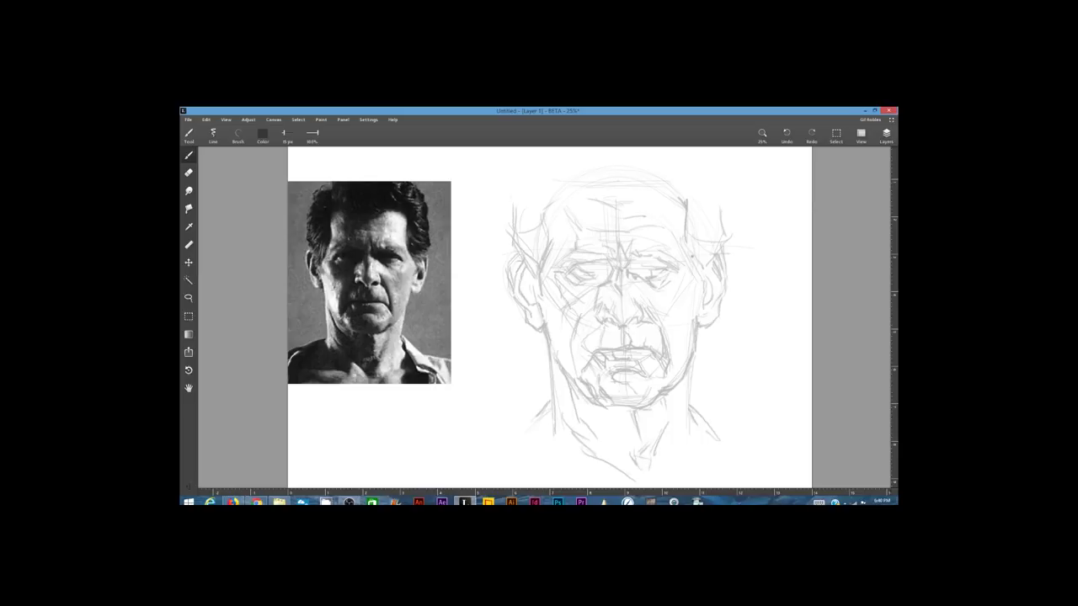
pyautogui.moveTo(690, 365)
pyautogui.mouseDown()
pyautogui.moveTo(687, 427)
pyautogui.moveTo(718, 460)
pyautogui.mouseUp()
pyautogui.press('e')
pyautogui.moveTo(693, 319); pyautogui.dragTo(690, 348)
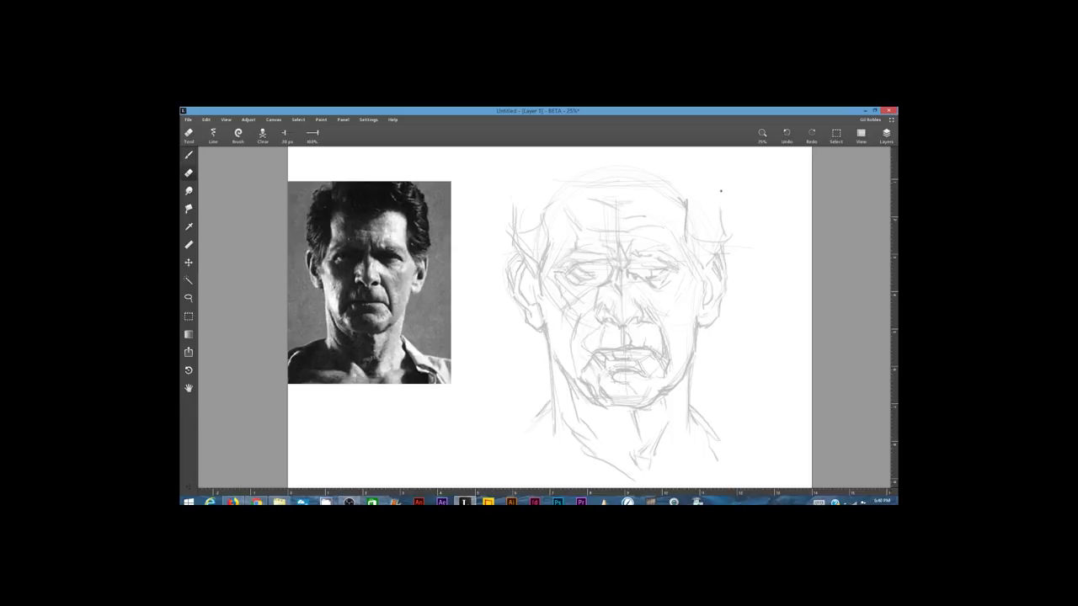
# Lower the opacity of Layer 1 to fade the sketch, add a new layer, and return to the brush.
pyautogui.click(886, 135)
pyautogui.moveTo(855, 165); pyautogui.dragTo(862, 164)
pyautogui.click(822, 152)
pyautogui.moveTo(611, 268); pyautogui.dragTo(604, 285)
pyautogui.click(889, 139)
pyautogui.click(188, 155)
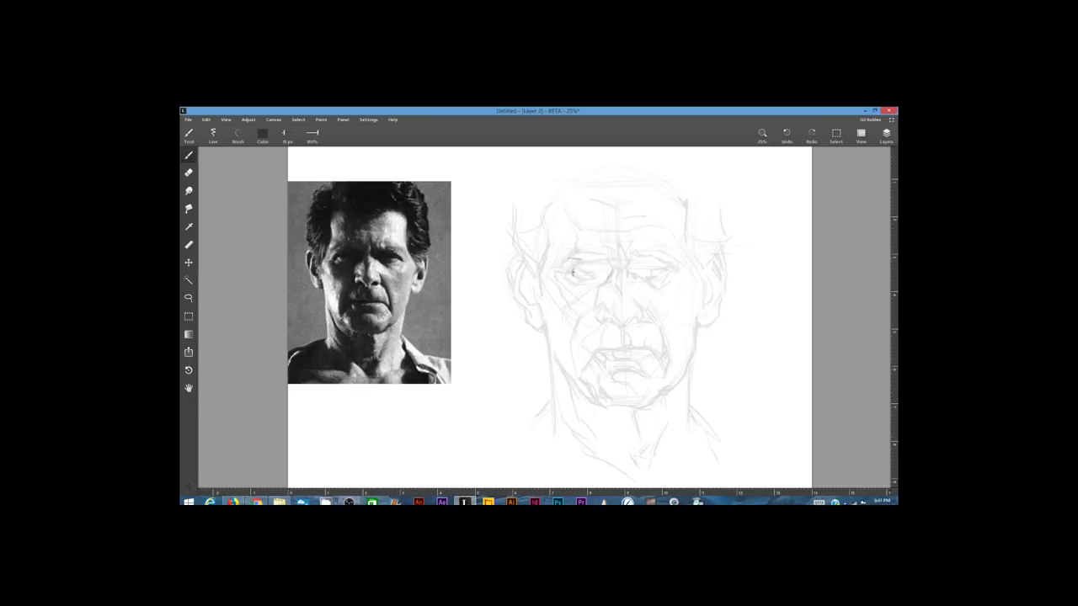
# Hatch the shadow over the left eye socket and brow, extending it to the nose bridge and upper cheek.
pyautogui.moveTo(568, 269)
pyautogui.mouseDown()
pyautogui.moveTo(590, 260)
pyautogui.moveTo(581, 252)
pyautogui.moveTo(604, 256)
pyautogui.mouseUp()
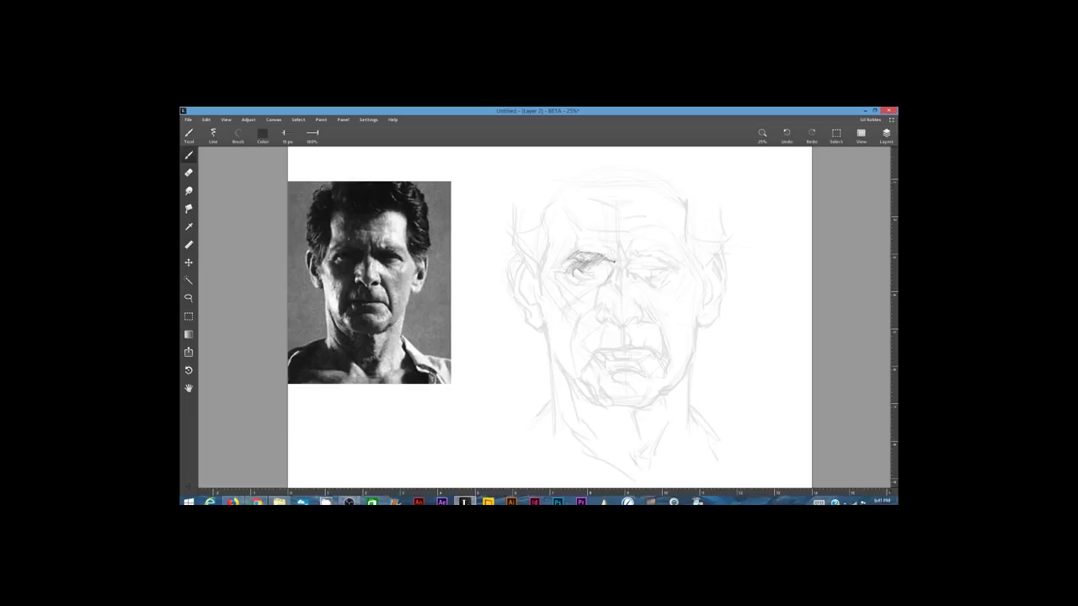
pyautogui.moveTo(587, 246); pyautogui.dragTo(606, 244)
pyautogui.moveTo(613, 255)
pyautogui.mouseDown()
pyautogui.moveTo(620, 237)
pyautogui.moveTo(622, 263)
pyautogui.moveTo(596, 287)
pyautogui.mouseUp()
pyautogui.moveTo(610, 270)
pyautogui.mouseDown()
pyautogui.moveTo(603, 282)
pyautogui.moveTo(613, 283)
pyautogui.moveTo(594, 251)
pyautogui.moveTo(616, 268)
pyautogui.moveTo(552, 278)
pyautogui.moveTo(590, 290)
pyautogui.moveTo(596, 307)
pyautogui.mouseUp()
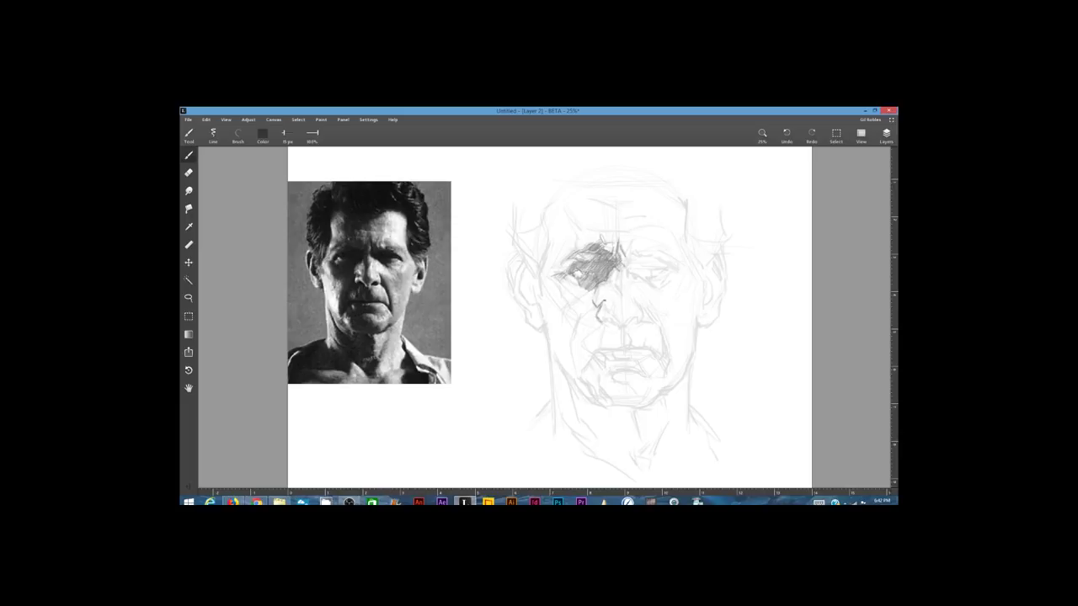
pyautogui.moveTo(581, 279)
pyautogui.mouseDown()
pyautogui.moveTo(561, 289)
pyautogui.moveTo(581, 304)
pyautogui.mouseUp()
pyautogui.moveTo(556, 268); pyautogui.dragTo(564, 255)
pyautogui.moveTo(580, 248); pyautogui.dragTo(564, 259)
pyautogui.moveTo(586, 248)
pyautogui.mouseDown()
pyautogui.moveTo(577, 260)
pyautogui.moveTo(569, 246)
pyautogui.moveTo(579, 262)
pyautogui.mouseUp()
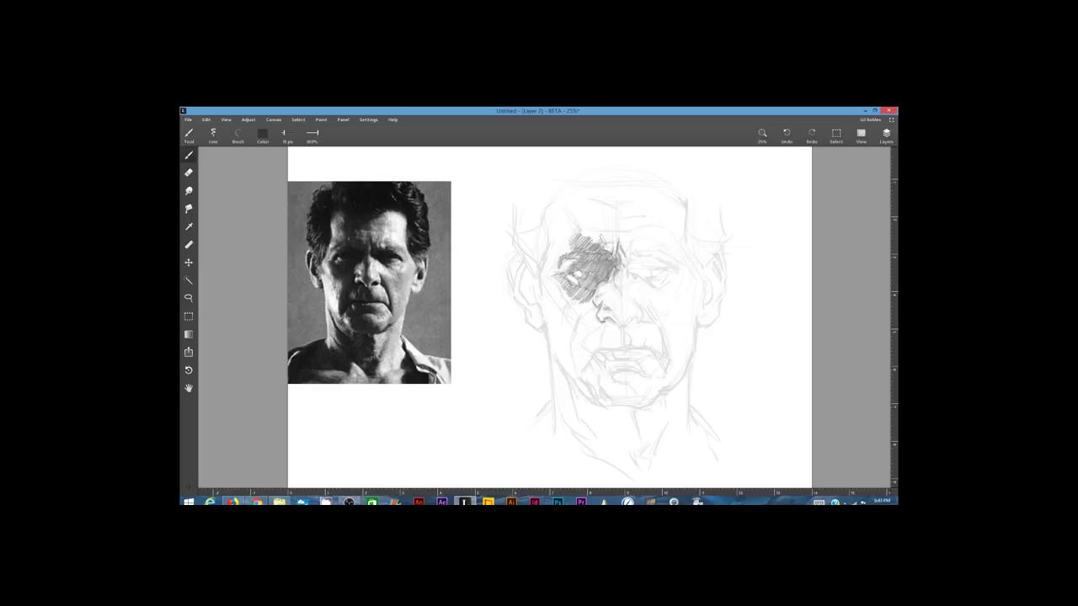
# Shade the side and underside of the nose, the left part of the upper lip and the left cheek.
pyautogui.moveTo(625, 276)
pyautogui.mouseDown()
pyautogui.moveTo(598, 297)
pyautogui.moveTo(612, 317)
pyautogui.moveTo(613, 296)
pyautogui.mouseUp()
pyautogui.moveTo(624, 296); pyautogui.dragTo(613, 316)
pyautogui.moveTo(622, 306); pyautogui.dragTo(612, 320)
pyautogui.moveTo(622, 312); pyautogui.dragTo(618, 317)
pyautogui.moveTo(626, 310)
pyautogui.mouseDown()
pyautogui.moveTo(621, 325)
pyautogui.moveTo(602, 321)
pyautogui.moveTo(620, 331)
pyautogui.moveTo(643, 323)
pyautogui.mouseUp()
pyautogui.moveTo(609, 325)
pyautogui.mouseDown()
pyautogui.moveTo(603, 345)
pyautogui.moveTo(624, 335)
pyautogui.moveTo(631, 351)
pyautogui.moveTo(594, 349)
pyautogui.moveTo(627, 351)
pyautogui.moveTo(613, 354)
pyautogui.moveTo(620, 357)
pyautogui.moveTo(606, 328)
pyautogui.moveTo(603, 342)
pyautogui.moveTo(630, 349)
pyautogui.moveTo(586, 339)
pyautogui.moveTo(583, 313)
pyautogui.moveTo(598, 332)
pyautogui.moveTo(573, 342)
pyautogui.moveTo(572, 372)
pyautogui.moveTo(577, 335)
pyautogui.mouseUp()
pyautogui.moveTo(586, 326); pyautogui.dragTo(576, 379)
pyautogui.moveTo(581, 339); pyautogui.dragTo(581, 359)
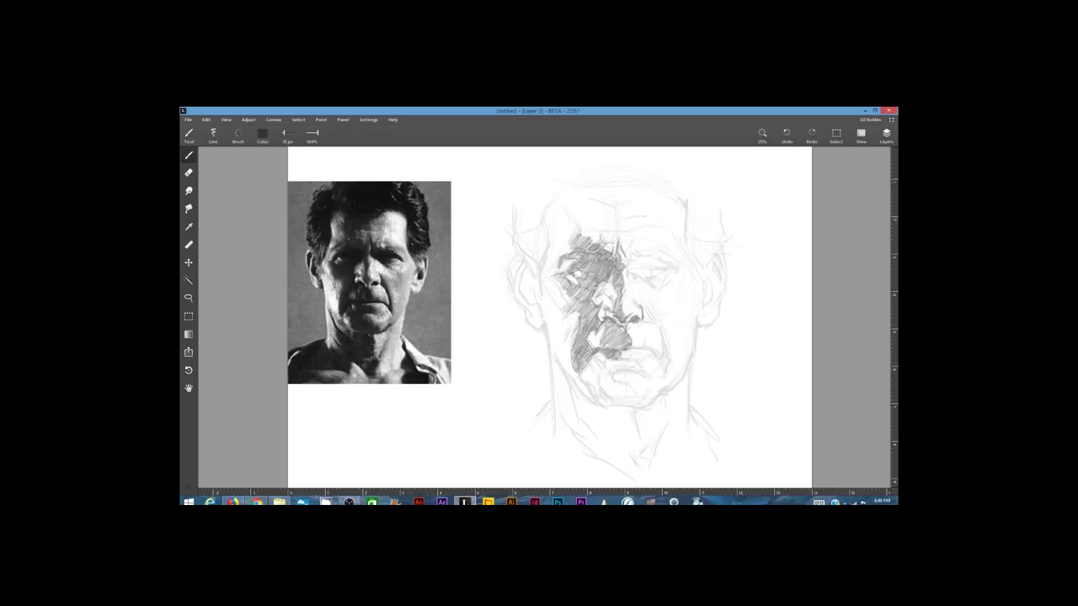
# Shade the right eye socket, brow and eye, add the crease above the brow, and darken the right nostril.
pyautogui.moveTo(619, 233)
pyautogui.mouseDown()
pyautogui.moveTo(635, 284)
pyautogui.moveTo(677, 271)
pyautogui.moveTo(657, 254)
pyautogui.moveTo(674, 254)
pyautogui.moveTo(674, 264)
pyautogui.mouseUp()
pyautogui.moveTo(657, 271)
pyautogui.mouseDown()
pyautogui.moveTo(677, 263)
pyautogui.moveTo(657, 283)
pyautogui.moveTo(633, 239)
pyautogui.mouseUp()
pyautogui.moveTo(625, 256)
pyautogui.mouseDown()
pyautogui.moveTo(648, 247)
pyautogui.moveTo(635, 251)
pyautogui.moveTo(651, 276)
pyautogui.mouseUp()
pyautogui.moveTo(637, 267); pyautogui.dragTo(657, 257)
pyautogui.moveTo(647, 271); pyautogui.dragTo(666, 265)
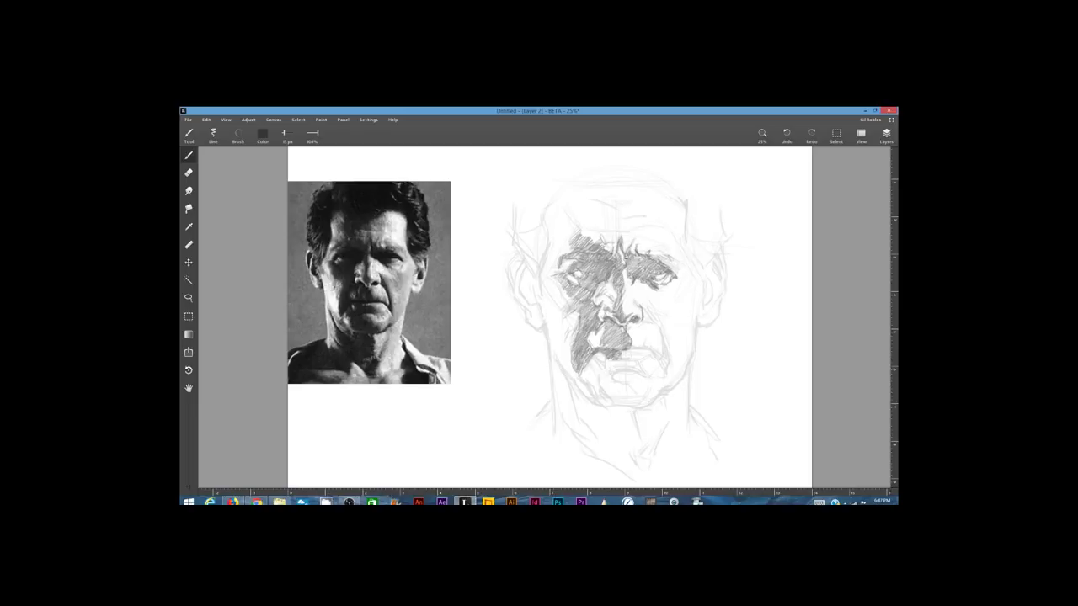
pyautogui.moveTo(654, 261)
pyautogui.mouseDown()
pyautogui.moveTo(660, 249)
pyautogui.moveTo(678, 258)
pyautogui.moveTo(643, 229)
pyautogui.mouseUp()
pyautogui.moveTo(637, 302); pyautogui.dragTo(644, 321)
# Draw the mouth line to its right corner and hatch the right laugh-line shadow and upper lip.
pyautogui.click(188, 172)
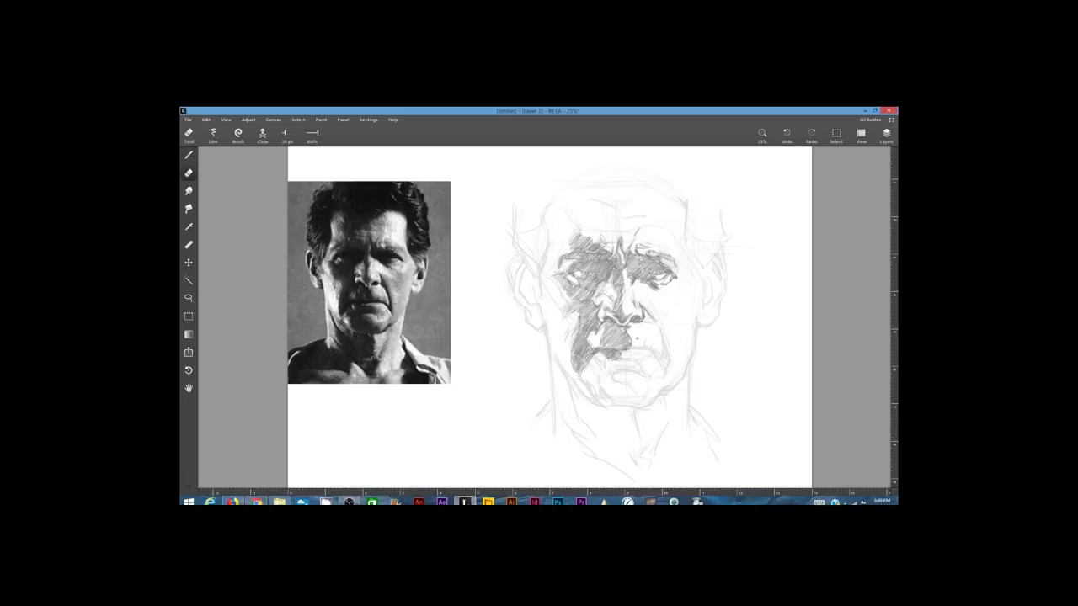
pyautogui.click(189, 155)
pyautogui.moveTo(628, 330)
pyautogui.mouseDown()
pyautogui.moveTo(631, 347)
pyautogui.moveTo(652, 351)
pyautogui.moveTo(658, 332)
pyautogui.moveTo(661, 371)
pyautogui.mouseUp()
pyautogui.moveTo(645, 310)
pyautogui.mouseDown()
pyautogui.moveTo(659, 328)
pyautogui.moveTo(648, 337)
pyautogui.moveTo(655, 328)
pyautogui.mouseUp()
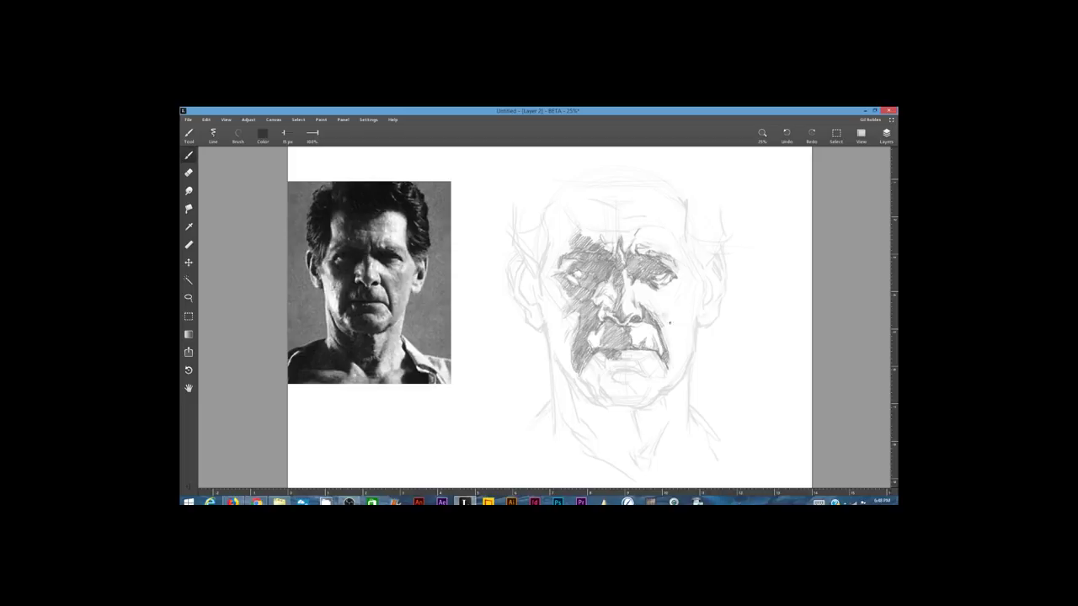
pyautogui.moveTo(660, 289)
pyautogui.mouseDown()
pyautogui.moveTo(670, 298)
pyautogui.moveTo(658, 329)
pyautogui.moveTo(676, 322)
pyautogui.moveTo(652, 318)
pyautogui.moveTo(604, 343)
pyautogui.mouseUp()
pyautogui.moveTo(620, 336); pyautogui.dragTo(608, 347)
pyautogui.moveTo(612, 321); pyautogui.dragTo(603, 330)
# Switch from the eraser back to the brush and hatch the shadows below the lower lip and over the chin.
pyautogui.click(188, 173)
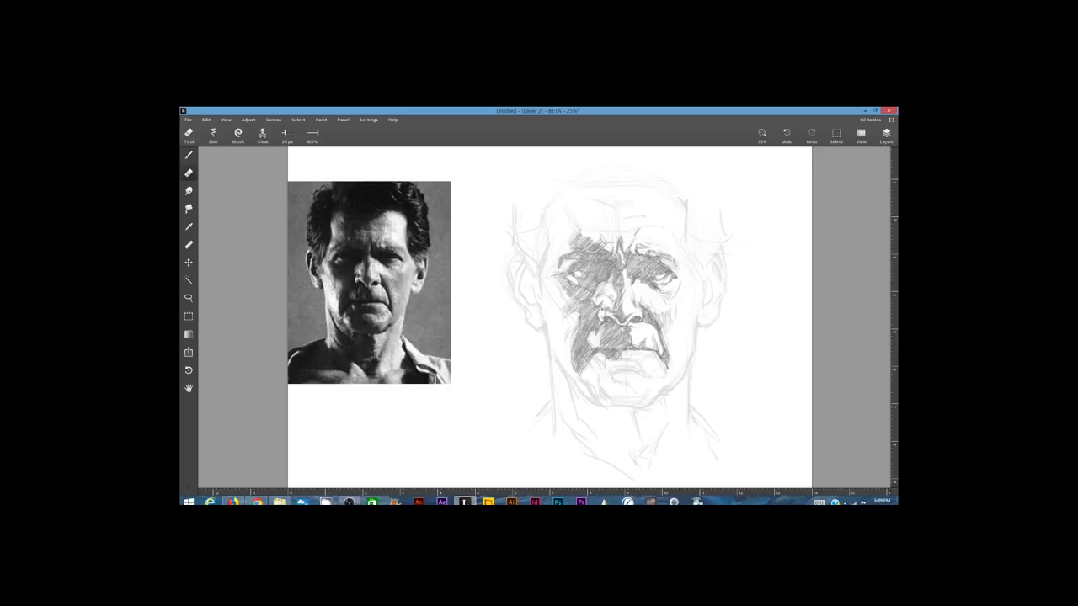
pyautogui.press('b')
pyautogui.press('e')
pyautogui.click(189, 157)
pyautogui.moveTo(621, 355)
pyautogui.mouseDown()
pyautogui.moveTo(640, 363)
pyautogui.moveTo(637, 353)
pyautogui.moveTo(645, 374)
pyautogui.moveTo(598, 365)
pyautogui.moveTo(590, 387)
pyautogui.mouseUp()
pyautogui.moveTo(591, 362)
pyautogui.mouseDown()
pyautogui.moveTo(600, 393)
pyautogui.moveTo(639, 406)
pyautogui.moveTo(613, 393)
pyautogui.moveTo(598, 396)
pyautogui.moveTo(606, 405)
pyautogui.mouseUp()
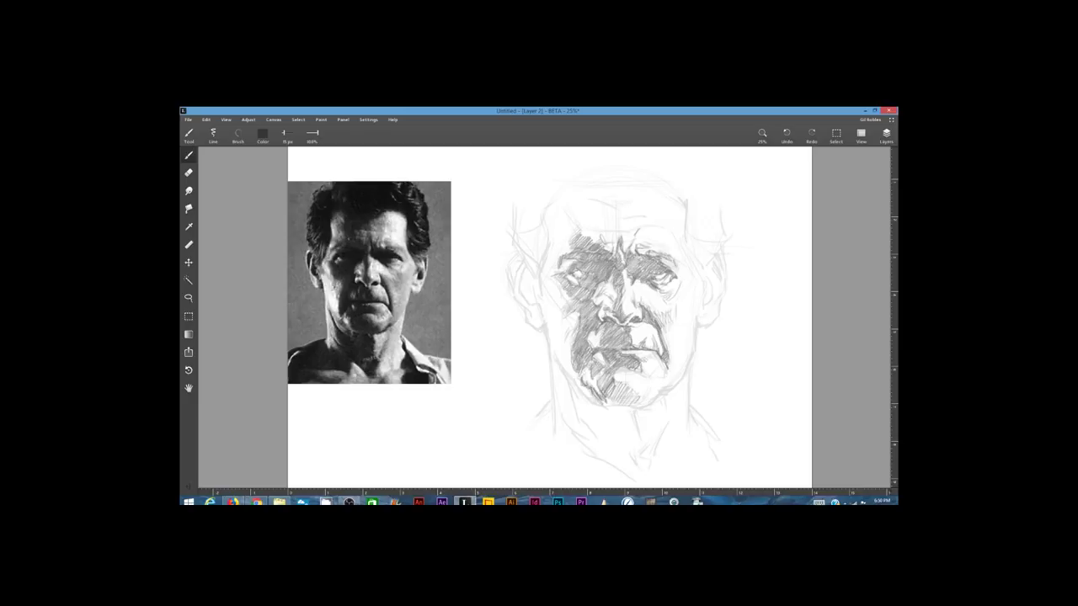
# Darken the left jawline and hatch beneath it, then reinforce the left neck and left ear contours.
pyautogui.moveTo(567, 372); pyautogui.dragTo(595, 398)
pyautogui.moveTo(564, 368); pyautogui.dragTo(591, 404)
pyautogui.moveTo(583, 394)
pyautogui.mouseDown()
pyautogui.moveTo(596, 404)
pyautogui.moveTo(581, 404)
pyautogui.mouseUp()
pyautogui.moveTo(571, 389); pyautogui.dragTo(587, 436)
pyautogui.moveTo(564, 418); pyautogui.dragTo(578, 435)
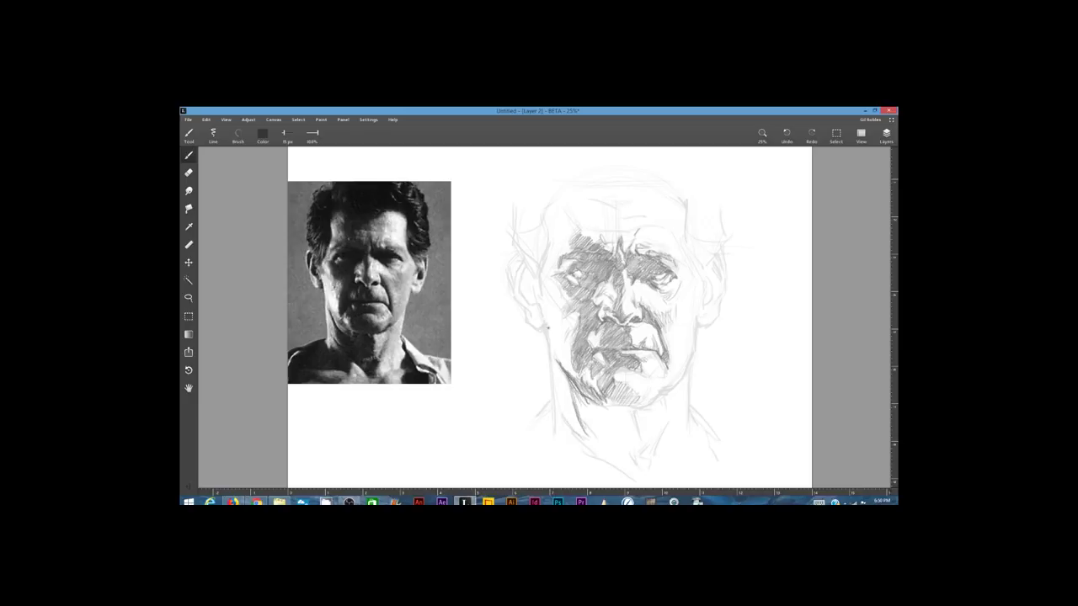
pyautogui.moveTo(515, 293)
pyautogui.mouseDown()
pyautogui.moveTo(551, 351)
pyautogui.moveTo(551, 411)
pyautogui.mouseUp()
# Hatch the shadow under the chin, mark the throat tendons, and darken the right jaw and neck edge.
pyautogui.moveTo(638, 362)
pyautogui.mouseDown()
pyautogui.moveTo(655, 376)
pyautogui.moveTo(635, 391)
pyautogui.mouseUp()
pyautogui.moveTo(612, 370)
pyautogui.mouseDown()
pyautogui.moveTo(646, 395)
pyautogui.moveTo(638, 405)
pyautogui.moveTo(660, 399)
pyautogui.moveTo(635, 417)
pyautogui.moveTo(643, 442)
pyautogui.mouseUp()
pyautogui.moveTo(610, 386); pyautogui.dragTo(608, 416)
pyautogui.moveTo(620, 386); pyautogui.dragTo(624, 421)
pyautogui.moveTo(637, 387)
pyautogui.mouseDown()
pyautogui.moveTo(633, 409)
pyautogui.moveTo(667, 409)
pyautogui.moveTo(649, 454)
pyautogui.mouseUp()
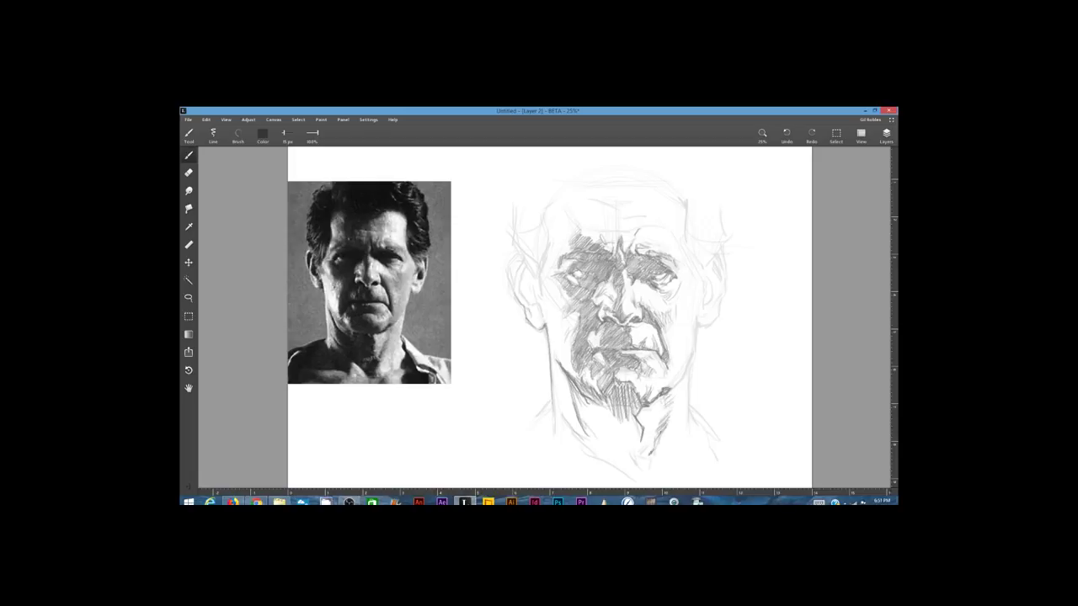
pyautogui.moveTo(664, 358)
pyautogui.mouseDown()
pyautogui.moveTo(665, 388)
pyautogui.moveTo(691, 364)
pyautogui.moveTo(692, 426)
pyautogui.mouseUp()
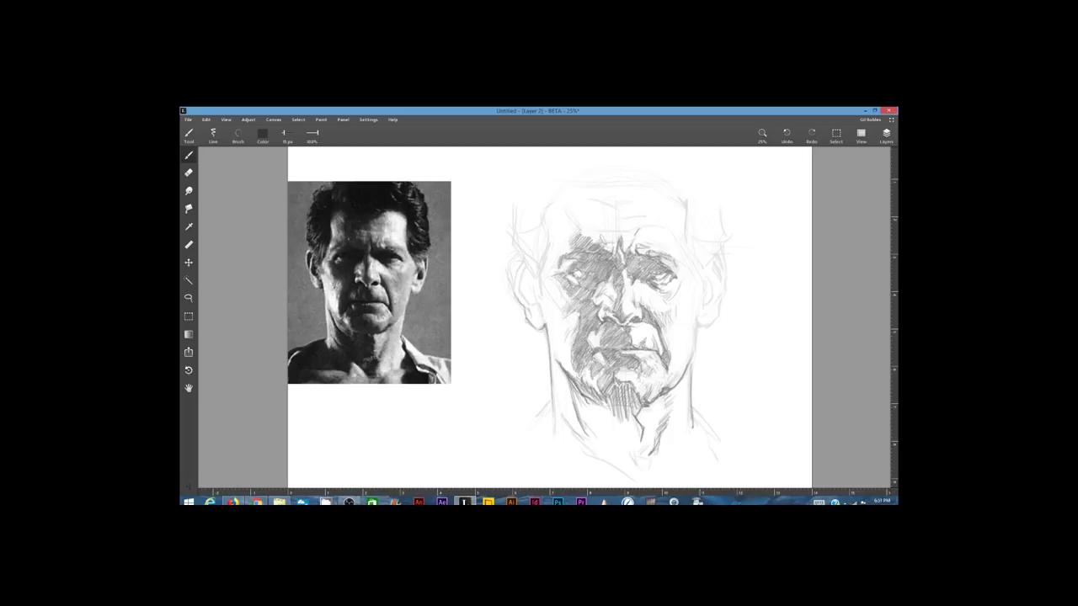
# Fill the front and left side of the neck with vertical shadow hatching down to the collarbone.
pyautogui.moveTo(581, 387)
pyautogui.mouseDown()
pyautogui.moveTo(593, 413)
pyautogui.moveTo(574, 416)
pyautogui.moveTo(612, 450)
pyautogui.mouseUp()
pyautogui.moveTo(619, 404)
pyautogui.mouseDown()
pyautogui.moveTo(627, 453)
pyautogui.moveTo(640, 451)
pyautogui.mouseUp()
pyautogui.moveTo(564, 411); pyautogui.dragTo(583, 439)
pyautogui.moveTo(559, 388); pyautogui.dragTo(568, 397)
pyautogui.moveTo(566, 392)
pyautogui.mouseDown()
pyautogui.moveTo(581, 426)
pyautogui.moveTo(644, 452)
pyautogui.mouseUp()
pyautogui.moveTo(648, 441); pyautogui.dragTo(640, 449)
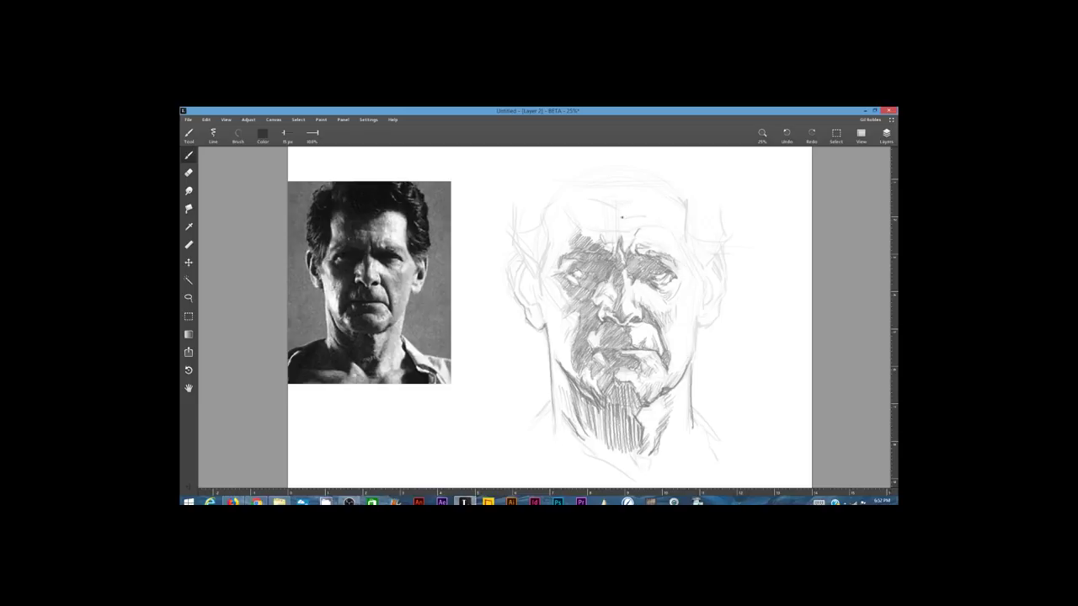
# Hatch the shadow in the middle of the forehead and darken its wrinkles.
pyautogui.moveTo(589, 228)
pyautogui.mouseDown()
pyautogui.moveTo(622, 231)
pyautogui.moveTo(592, 238)
pyautogui.mouseUp()
pyautogui.moveTo(599, 233)
pyautogui.mouseDown()
pyautogui.moveTo(601, 245)
pyautogui.moveTo(629, 216)
pyautogui.mouseUp()
pyautogui.moveTo(628, 217)
pyautogui.mouseDown()
pyautogui.moveTo(655, 210)
pyautogui.moveTo(591, 224)
pyautogui.mouseUp()
pyautogui.moveTo(613, 207)
pyautogui.mouseDown()
pyautogui.moveTo(593, 227)
pyautogui.moveTo(614, 218)
pyautogui.moveTo(615, 238)
pyautogui.moveTo(650, 224)
pyautogui.moveTo(636, 222)
pyautogui.mouseUp()
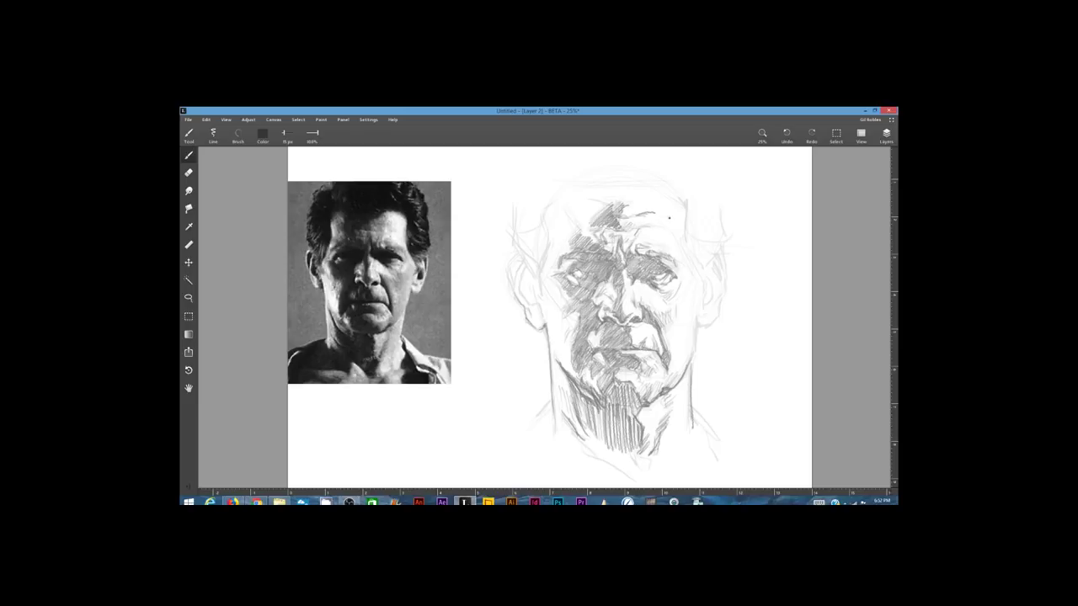
# Hatch the left forehead, temple and side hair, and darken the left ear's contours and inner folds.
pyautogui.moveTo(577, 196)
pyautogui.mouseDown()
pyautogui.moveTo(561, 207)
pyautogui.moveTo(585, 241)
pyautogui.moveTo(559, 239)
pyautogui.moveTo(569, 228)
pyautogui.moveTo(551, 221)
pyautogui.moveTo(531, 224)
pyautogui.moveTo(529, 264)
pyautogui.moveTo(542, 259)
pyautogui.moveTo(529, 286)
pyautogui.moveTo(539, 267)
pyautogui.moveTo(541, 293)
pyautogui.moveTo(518, 300)
pyautogui.moveTo(525, 307)
pyautogui.mouseUp()
pyautogui.moveTo(530, 266); pyautogui.dragTo(519, 291)
pyautogui.moveTo(536, 276); pyautogui.dragTo(524, 303)
pyautogui.moveTo(520, 254); pyautogui.dragTo(515, 281)
pyautogui.moveTo(517, 273); pyautogui.dragTo(513, 293)
pyautogui.moveTo(514, 252); pyautogui.dragTo(510, 264)
pyautogui.moveTo(514, 254); pyautogui.dragTo(509, 291)
pyautogui.moveTo(522, 283)
pyautogui.mouseDown()
pyautogui.moveTo(512, 307)
pyautogui.moveTo(525, 323)
pyautogui.moveTo(529, 310)
pyautogui.mouseUp()
pyautogui.moveTo(544, 303); pyautogui.dragTo(539, 325)
pyautogui.moveTo(515, 214)
pyautogui.mouseDown()
pyautogui.moveTo(508, 242)
pyautogui.moveTo(522, 265)
pyautogui.mouseUp()
pyautogui.moveTo(566, 197)
pyautogui.mouseDown()
pyautogui.moveTo(547, 217)
pyautogui.moveTo(556, 206)
pyautogui.mouseUp()
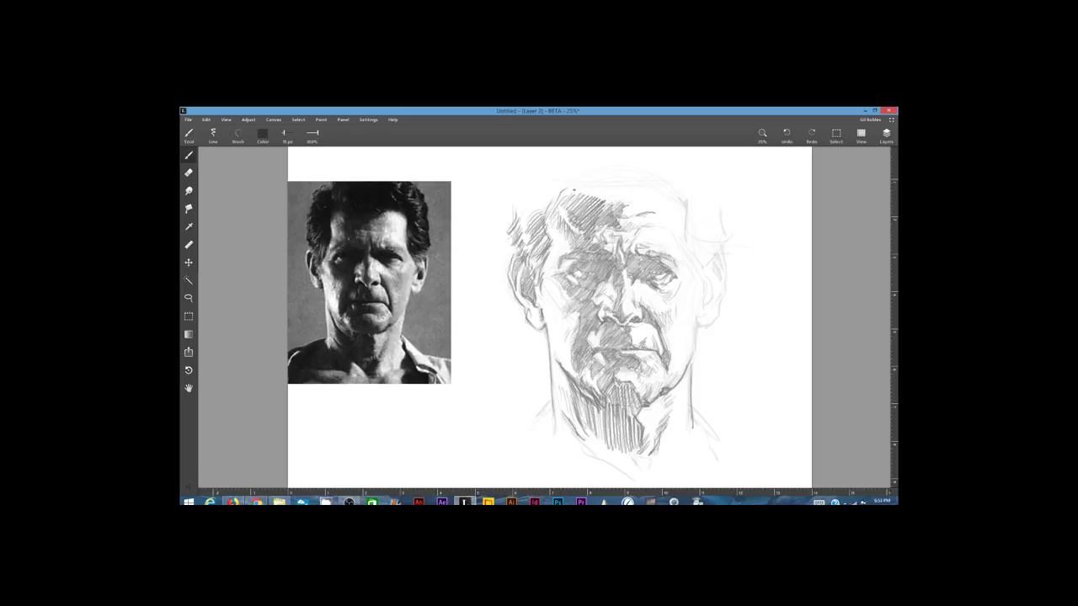
# Add shading touches to the upper lip, the left cheek edge and the outer end of the left brow.
pyautogui.moveTo(637, 324); pyautogui.dragTo(632, 347)
pyautogui.moveTo(564, 325); pyautogui.dragTo(558, 338)
pyautogui.moveTo(541, 281); pyautogui.dragTo(536, 292)
pyautogui.moveTo(546, 287); pyautogui.dragTo(546, 311)
pyautogui.moveTo(565, 252)
pyautogui.mouseDown()
pyautogui.moveTo(555, 266)
pyautogui.moveTo(555, 255)
pyautogui.mouseUp()
pyautogui.moveTo(575, 247); pyautogui.dragTo(560, 253)
# Hatch the hairline above the right side of the forehead and draw the hair down the right temple.
pyautogui.moveTo(643, 198)
pyautogui.mouseDown()
pyautogui.moveTo(629, 216)
pyautogui.moveTo(640, 205)
pyautogui.mouseUp()
pyautogui.moveTo(663, 188); pyautogui.dragTo(612, 202)
pyautogui.moveTo(648, 181)
pyautogui.mouseDown()
pyautogui.moveTo(614, 210)
pyautogui.moveTo(623, 215)
pyautogui.mouseUp()
pyautogui.moveTo(660, 197)
pyautogui.mouseDown()
pyautogui.moveTo(641, 203)
pyautogui.moveTo(671, 209)
pyautogui.moveTo(704, 241)
pyautogui.moveTo(691, 246)
pyautogui.moveTo(695, 264)
pyautogui.mouseUp()
# Darken the right ear and the right jaw and neck edge, and hatch the hair across the crown.
pyautogui.moveTo(699, 249)
pyautogui.mouseDown()
pyautogui.moveTo(720, 286)
pyautogui.moveTo(709, 276)
pyautogui.moveTo(705, 308)
pyautogui.moveTo(723, 272)
pyautogui.mouseUp()
pyautogui.moveTo(726, 277); pyautogui.dragTo(711, 315)
pyautogui.moveTo(722, 293)
pyautogui.mouseDown()
pyautogui.moveTo(714, 323)
pyautogui.moveTo(699, 318)
pyautogui.moveTo(695, 328)
pyautogui.mouseUp()
pyautogui.moveTo(715, 316)
pyautogui.mouseDown()
pyautogui.moveTo(692, 364)
pyautogui.moveTo(690, 406)
pyautogui.mouseUp()
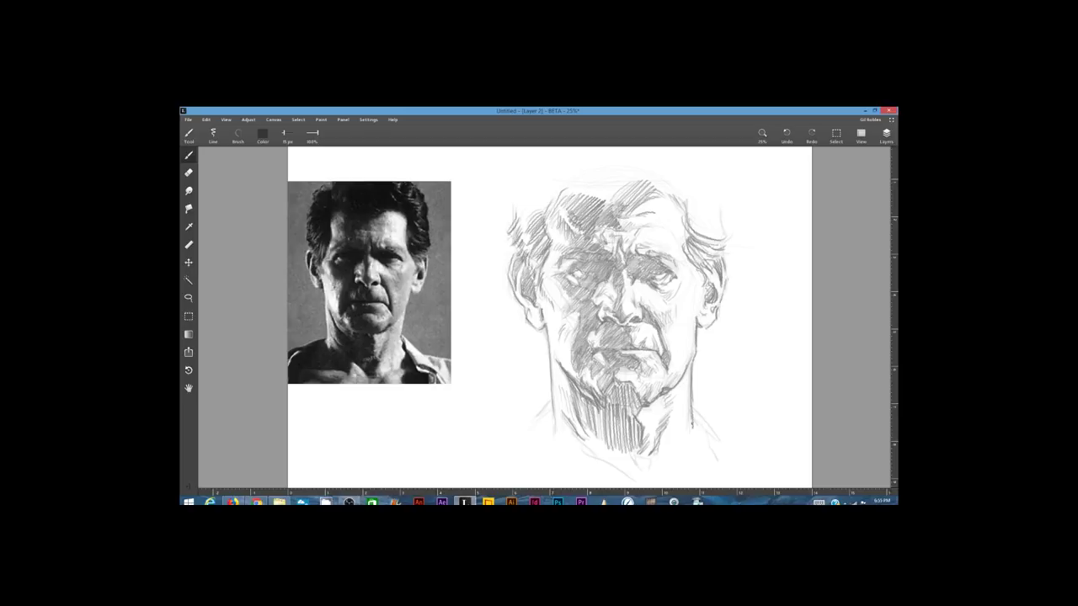
pyautogui.moveTo(558, 184); pyautogui.dragTo(549, 209)
pyautogui.moveTo(609, 170)
pyautogui.mouseDown()
pyautogui.moveTo(577, 197)
pyautogui.moveTo(596, 205)
pyautogui.mouseUp()
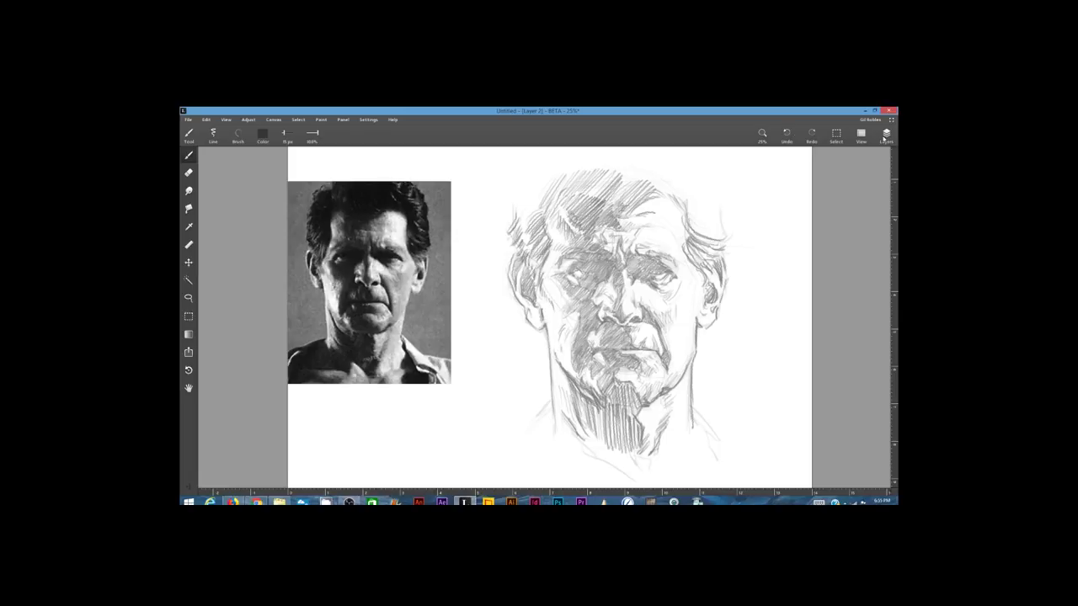
# Add a new layer above Layer 2 for further drawing.
pyautogui.click(886, 135)
pyautogui.click(830, 153)
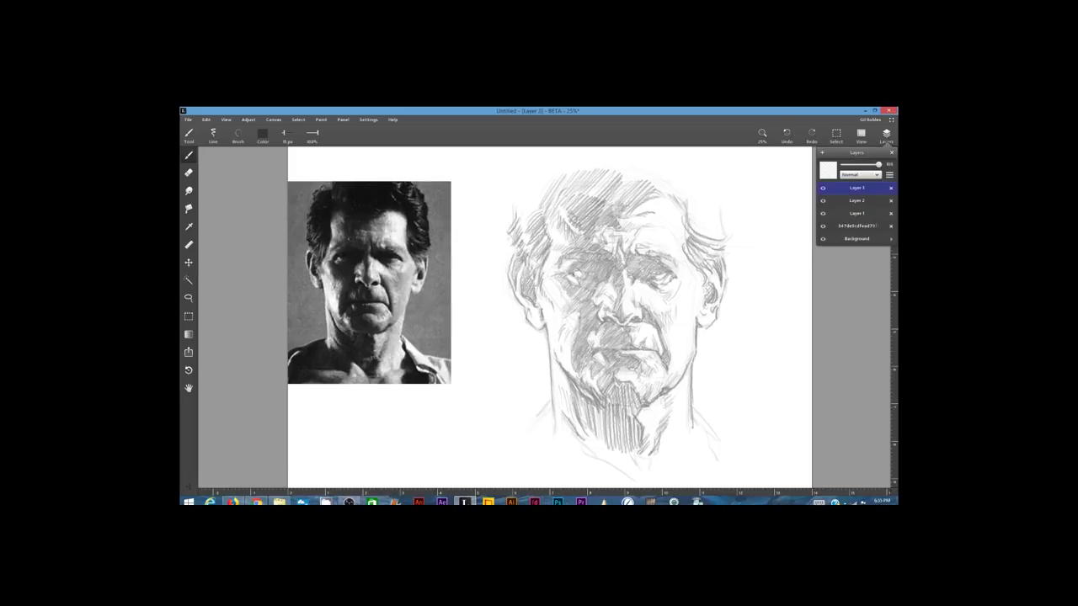
pyautogui.click(885, 139)
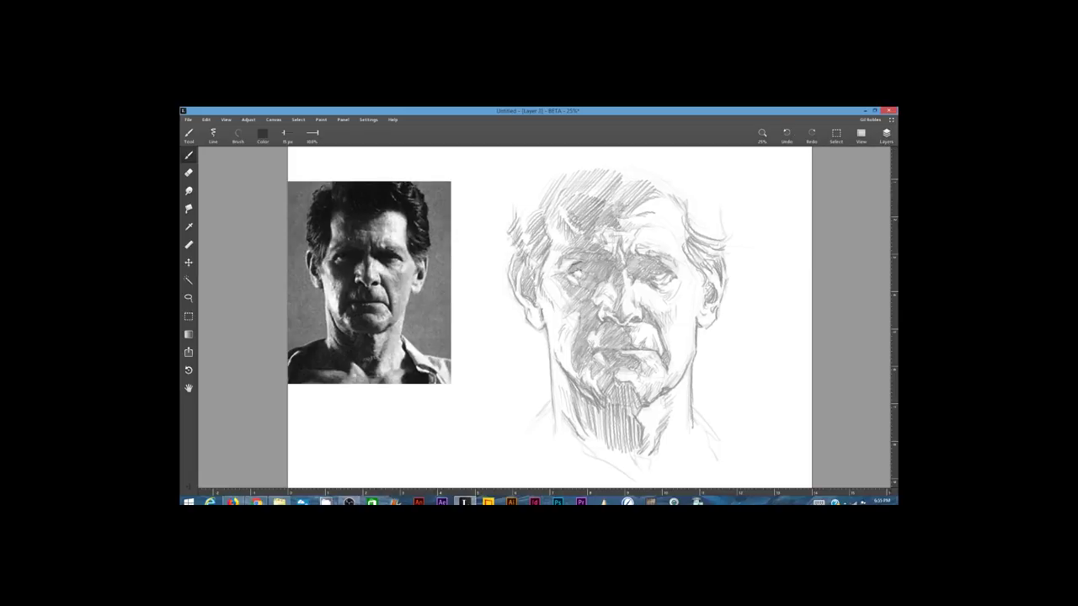
# Darken the left eye, its brow and socket, and the adjoining side of the nose bridge with dense hatching.
pyautogui.moveTo(576, 273)
pyautogui.mouseDown()
pyautogui.moveTo(616, 281)
pyautogui.moveTo(606, 280)
pyautogui.moveTo(604, 312)
pyautogui.mouseUp()
pyautogui.moveTo(580, 277)
pyautogui.mouseDown()
pyautogui.moveTo(590, 281)
pyautogui.moveTo(569, 253)
pyautogui.moveTo(581, 260)
pyautogui.mouseUp()
pyautogui.moveTo(611, 258); pyautogui.dragTo(619, 286)
pyautogui.moveTo(578, 252)
pyautogui.mouseDown()
pyautogui.moveTo(611, 280)
pyautogui.moveTo(587, 288)
pyautogui.mouseUp()
pyautogui.moveTo(602, 275)
pyautogui.mouseDown()
pyautogui.moveTo(591, 290)
pyautogui.moveTo(591, 276)
pyautogui.mouseUp()
pyautogui.moveTo(608, 265)
pyautogui.mouseDown()
pyautogui.moveTo(599, 279)
pyautogui.moveTo(600, 255)
pyautogui.mouseUp()
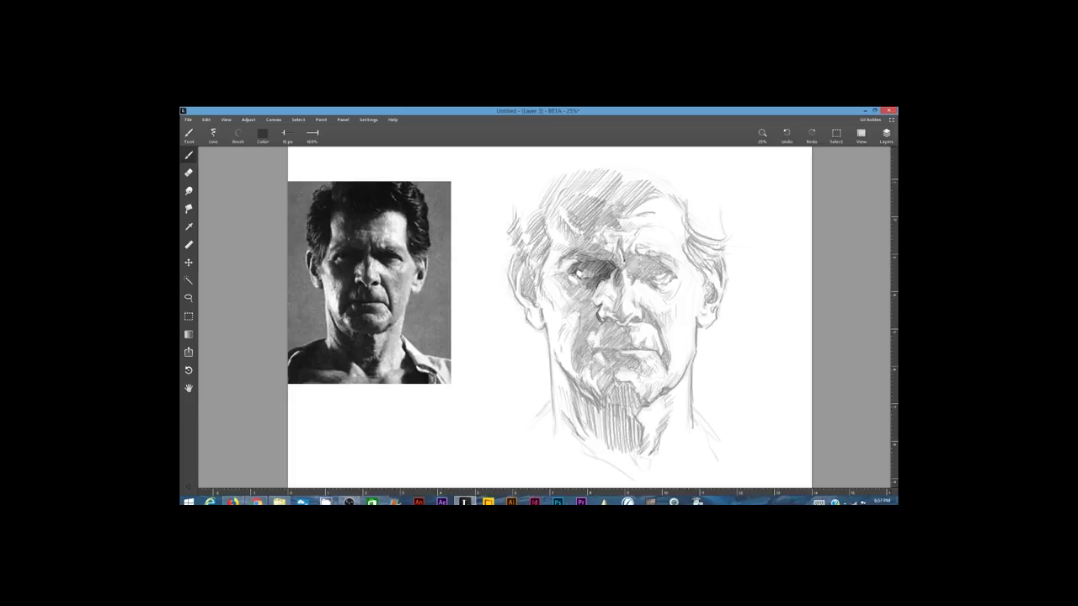
pyautogui.moveTo(606, 322)
pyautogui.mouseDown()
pyautogui.moveTo(612, 316)
pyautogui.moveTo(599, 318)
pyautogui.mouseUp()
pyautogui.moveTo(571, 270); pyautogui.dragTo(581, 264)
pyautogui.moveTo(578, 269)
pyautogui.mouseDown()
pyautogui.moveTo(592, 270)
pyautogui.moveTo(593, 256)
pyautogui.mouseUp()
# Hatch a darker tone over the left and central forehead and into the hair above the left temple.
pyautogui.moveTo(564, 222)
pyautogui.mouseDown()
pyautogui.moveTo(589, 241)
pyautogui.moveTo(606, 231)
pyautogui.moveTo(609, 242)
pyautogui.moveTo(597, 244)
pyautogui.mouseUp()
pyautogui.moveTo(589, 261)
pyautogui.mouseDown()
pyautogui.moveTo(619, 225)
pyautogui.moveTo(601, 207)
pyautogui.mouseUp()
pyautogui.moveTo(587, 231); pyautogui.dragTo(613, 211)
pyautogui.moveTo(606, 228)
pyautogui.mouseDown()
pyautogui.moveTo(616, 217)
pyautogui.moveTo(605, 227)
pyautogui.moveTo(593, 195)
pyautogui.moveTo(606, 209)
pyautogui.mouseUp()
pyautogui.moveTo(576, 246); pyautogui.dragTo(600, 223)
pyautogui.moveTo(591, 241); pyautogui.dragTo(628, 195)
pyautogui.moveTo(614, 219); pyautogui.dragTo(633, 199)
pyautogui.moveTo(534, 212); pyautogui.dragTo(559, 184)
pyautogui.moveTo(538, 219)
pyautogui.mouseDown()
pyautogui.moveTo(565, 188)
pyautogui.moveTo(589, 187)
pyautogui.mouseUp()
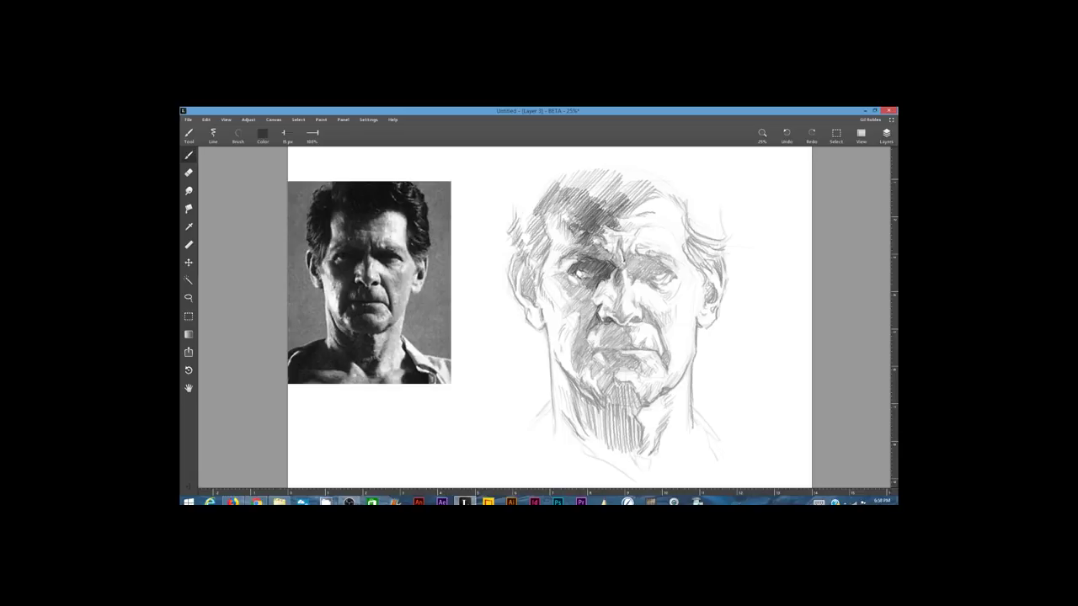
# Deepen the shadow beneath the nose and along the left side of the nose.
pyautogui.moveTo(605, 332)
pyautogui.mouseDown()
pyautogui.moveTo(614, 322)
pyautogui.moveTo(624, 334)
pyautogui.mouseUp()
pyautogui.moveTo(611, 294)
pyautogui.mouseDown()
pyautogui.moveTo(622, 279)
pyautogui.moveTo(592, 298)
pyautogui.mouseUp()
pyautogui.moveTo(587, 312); pyautogui.dragTo(600, 304)
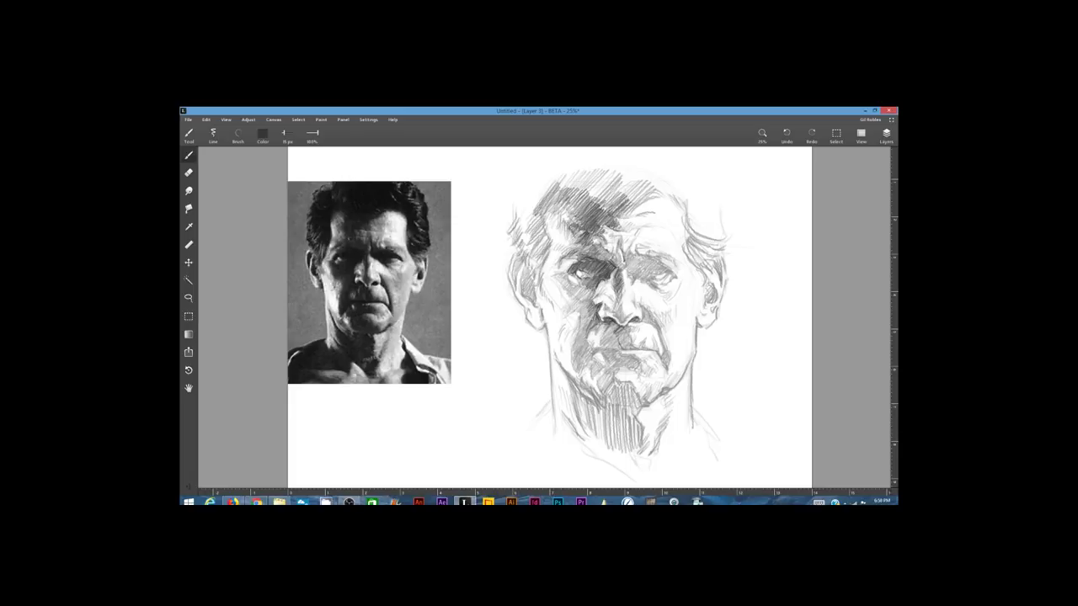
# Darken the hair at the left temple and above the left ear with short hatched strokes.
pyautogui.moveTo(545, 247)
pyautogui.mouseDown()
pyautogui.moveTo(548, 210)
pyautogui.moveTo(542, 234)
pyautogui.moveTo(545, 224)
pyautogui.mouseUp()
pyautogui.moveTo(532, 268); pyautogui.dragTo(546, 234)
pyautogui.moveTo(543, 254); pyautogui.dragTo(552, 202)
pyautogui.moveTo(530, 228); pyautogui.dragTo(537, 208)
pyautogui.moveTo(517, 232)
pyautogui.mouseDown()
pyautogui.moveTo(541, 215)
pyautogui.moveTo(525, 236)
pyautogui.mouseUp()
pyautogui.moveTo(513, 254); pyautogui.dragTo(527, 238)
pyautogui.moveTo(515, 262); pyautogui.dragTo(528, 249)
# Shade the inner folds of the left ear and strengthen its outer contour and lobe.
pyautogui.moveTo(514, 273)
pyautogui.mouseDown()
pyautogui.moveTo(528, 250)
pyautogui.moveTo(516, 262)
pyautogui.mouseUp()
pyautogui.moveTo(513, 284)
pyautogui.mouseDown()
pyautogui.moveTo(523, 257)
pyautogui.moveTo(511, 260)
pyautogui.mouseUp()
pyautogui.moveTo(507, 292)
pyautogui.mouseDown()
pyautogui.moveTo(523, 253)
pyautogui.moveTo(530, 264)
pyautogui.mouseUp()
pyautogui.moveTo(519, 280)
pyautogui.mouseDown()
pyautogui.moveTo(529, 267)
pyautogui.moveTo(531, 287)
pyautogui.moveTo(531, 267)
pyautogui.mouseUp()
pyautogui.moveTo(526, 272); pyautogui.dragTo(535, 267)
pyautogui.moveTo(528, 284); pyautogui.dragTo(528, 273)
pyautogui.moveTo(523, 296)
pyautogui.mouseDown()
pyautogui.moveTo(531, 281)
pyautogui.moveTo(531, 307)
pyautogui.mouseUp()
pyautogui.moveTo(527, 328); pyautogui.dragTo(534, 317)
# Darken the underside and shadow side of the nose, from the nostrils into the area above the upper lip.
pyautogui.moveTo(619, 330)
pyautogui.mouseDown()
pyautogui.moveTo(630, 347)
pyautogui.moveTo(633, 326)
pyautogui.mouseUp()
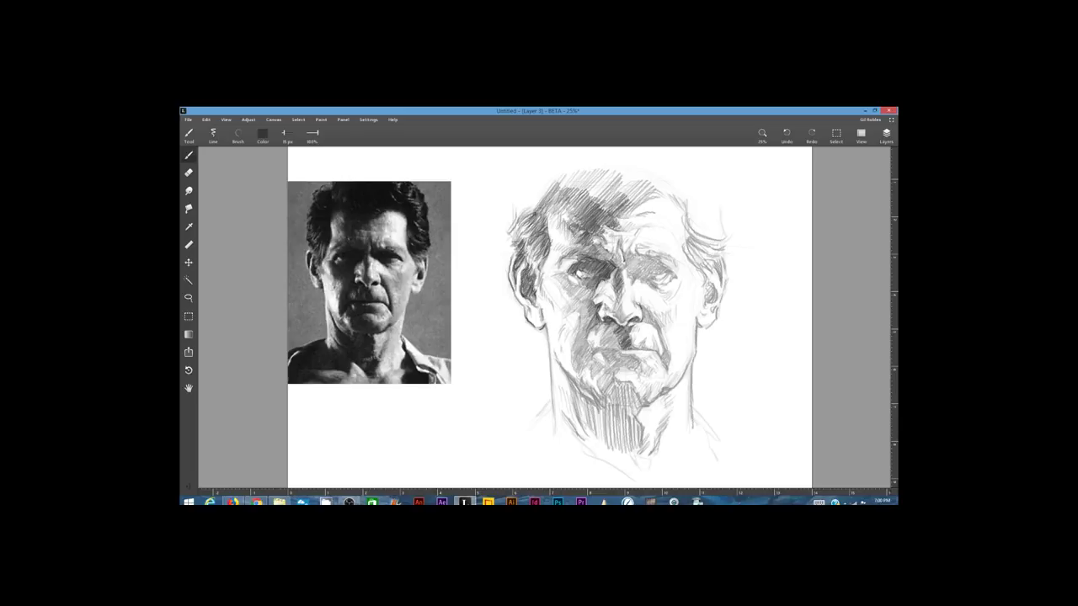
pyautogui.moveTo(643, 313)
pyautogui.mouseDown()
pyautogui.moveTo(652, 323)
pyautogui.moveTo(619, 312)
pyautogui.mouseUp()
pyautogui.moveTo(619, 294); pyautogui.dragTo(614, 312)
pyautogui.moveTo(620, 309); pyautogui.dragTo(616, 328)
# Hatch dark tone over the left half of the upper lip area and down past the left mouth corner.
pyautogui.moveTo(616, 324)
pyautogui.mouseDown()
pyautogui.moveTo(610, 349)
pyautogui.moveTo(596, 335)
pyautogui.moveTo(598, 345)
pyautogui.mouseUp()
pyautogui.moveTo(600, 337)
pyautogui.mouseDown()
pyautogui.moveTo(572, 362)
pyautogui.moveTo(593, 359)
pyautogui.moveTo(578, 353)
pyautogui.mouseUp()
pyautogui.moveTo(590, 343); pyautogui.dragTo(584, 358)
pyautogui.moveTo(583, 347); pyautogui.dragTo(576, 371)
pyautogui.moveTo(596, 353); pyautogui.dragTo(581, 368)
pyautogui.moveTo(583, 331)
pyautogui.mouseDown()
pyautogui.moveTo(576, 366)
pyautogui.moveTo(602, 355)
pyautogui.mouseUp()
pyautogui.moveTo(618, 346)
pyautogui.mouseDown()
pyautogui.moveTo(607, 359)
pyautogui.moveTo(596, 334)
pyautogui.moveTo(604, 329)
pyautogui.moveTo(588, 328)
pyautogui.mouseUp()
# Add shading touches below the left eye and at the crease between the brows.
pyautogui.moveTo(573, 277); pyautogui.dragTo(566, 287)
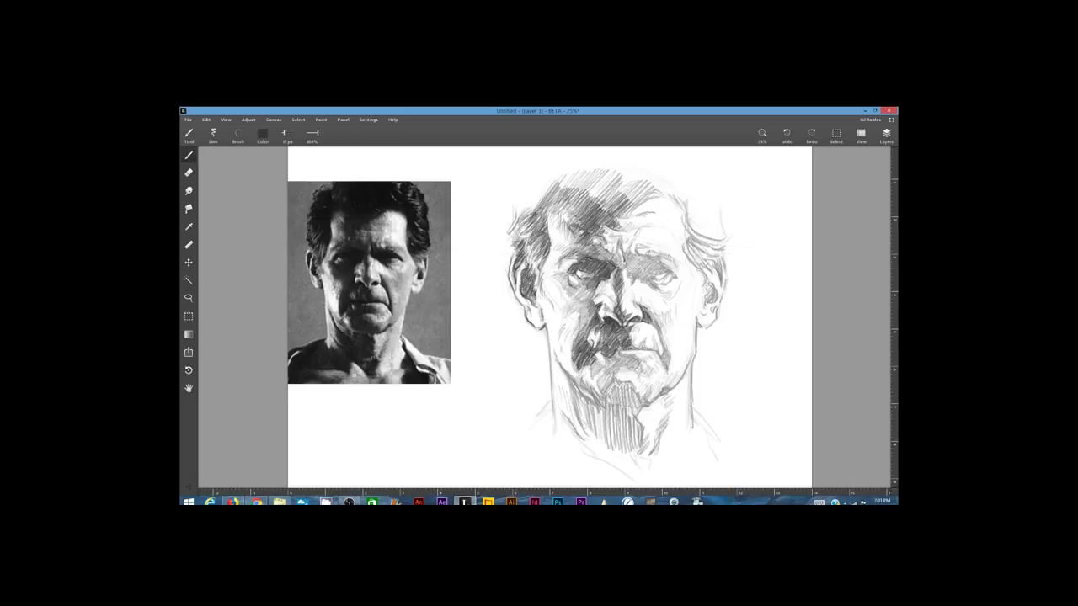
pyautogui.moveTo(597, 277); pyautogui.dragTo(588, 285)
pyautogui.moveTo(618, 252); pyautogui.dragTo(612, 262)
# Darken the right brow, eyelid and eye socket, connecting the shadow to the nose bridge.
pyautogui.moveTo(620, 257)
pyautogui.mouseDown()
pyautogui.moveTo(617, 269)
pyautogui.moveTo(629, 259)
pyautogui.moveTo(668, 277)
pyautogui.moveTo(639, 269)
pyautogui.mouseUp()
pyautogui.moveTo(656, 260); pyautogui.dragTo(648, 273)
pyautogui.moveTo(663, 265); pyautogui.dragTo(656, 275)
pyautogui.moveTo(646, 255); pyautogui.dragTo(634, 267)
pyautogui.moveTo(648, 260)
pyautogui.mouseDown()
pyautogui.moveTo(637, 276)
pyautogui.moveTo(627, 272)
pyautogui.mouseUp()
pyautogui.moveTo(638, 262)
pyautogui.mouseDown()
pyautogui.moveTo(631, 273)
pyautogui.moveTo(593, 269)
pyautogui.moveTo(615, 287)
pyautogui.moveTo(632, 279)
pyautogui.moveTo(634, 261)
pyautogui.moveTo(648, 272)
pyautogui.mouseUp()
pyautogui.moveTo(664, 265)
pyautogui.mouseDown()
pyautogui.moveTo(655, 273)
pyautogui.moveTo(664, 272)
pyautogui.moveTo(646, 260)
pyautogui.moveTo(662, 262)
pyautogui.mouseUp()
pyautogui.moveTo(676, 256)
pyautogui.mouseDown()
pyautogui.moveTo(673, 275)
pyautogui.moveTo(671, 264)
pyautogui.moveTo(634, 284)
pyautogui.mouseUp()
pyautogui.moveTo(649, 272)
pyautogui.mouseDown()
pyautogui.moveTo(645, 284)
pyautogui.moveTo(627, 272)
pyautogui.mouseUp()
pyautogui.moveTo(643, 263)
pyautogui.mouseDown()
pyautogui.moveTo(632, 279)
pyautogui.moveTo(634, 265)
pyautogui.moveTo(554, 282)
pyautogui.moveTo(570, 270)
pyautogui.mouseUp()
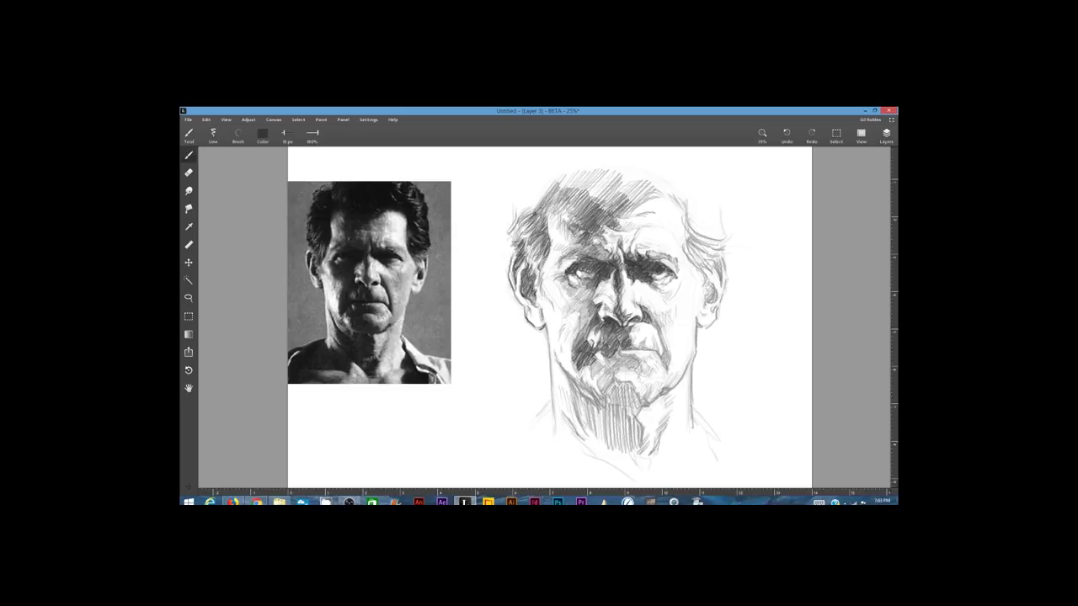
# Hatch the shadow below the left mouth corner and touch up the left cheek.
pyautogui.moveTo(616, 350)
pyautogui.mouseDown()
pyautogui.moveTo(661, 345)
pyautogui.moveTo(598, 369)
pyautogui.mouseUp()
pyautogui.moveTo(609, 360); pyautogui.dragTo(591, 373)
pyautogui.moveTo(602, 360)
pyautogui.mouseDown()
pyautogui.moveTo(598, 382)
pyautogui.moveTo(573, 375)
pyautogui.mouseUp()
pyautogui.moveTo(576, 310); pyautogui.dragTo(567, 328)
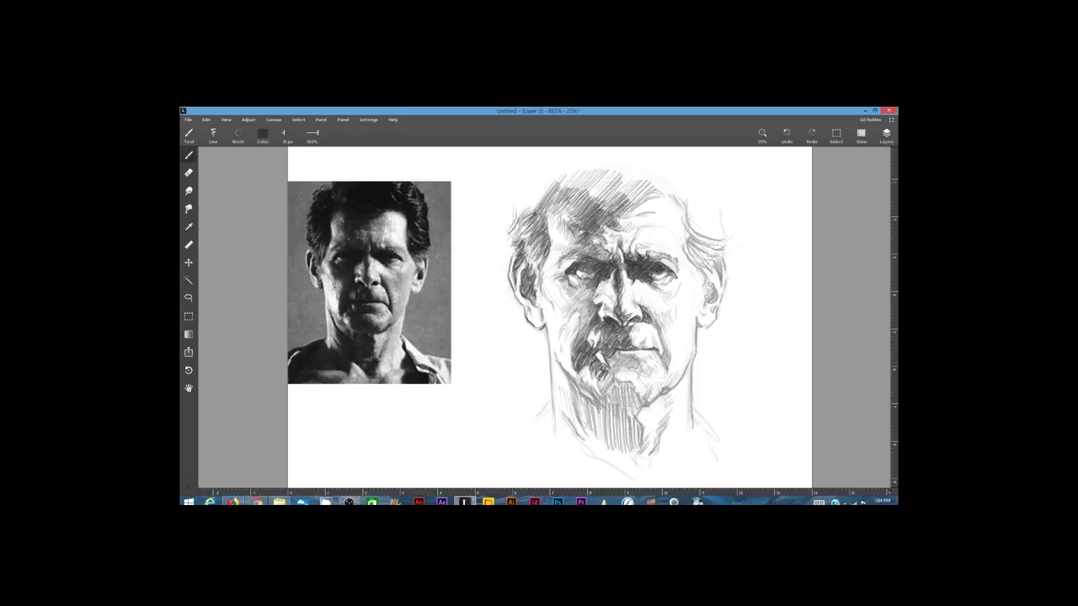
# Shade around the outer corner of the left eye and along the left temple edge of the forehead.
pyautogui.moveTo(561, 274); pyautogui.dragTo(550, 279)
pyautogui.moveTo(562, 274); pyautogui.dragTo(557, 289)
pyautogui.moveTo(570, 284)
pyautogui.mouseDown()
pyautogui.moveTo(563, 297)
pyautogui.moveTo(563, 286)
pyautogui.mouseUp()
pyautogui.moveTo(577, 278)
pyautogui.mouseDown()
pyautogui.moveTo(567, 289)
pyautogui.moveTo(576, 291)
pyautogui.mouseUp()
pyautogui.moveTo(552, 251); pyautogui.dragTo(541, 276)
pyautogui.moveTo(553, 207); pyautogui.dragTo(548, 260)
pyautogui.moveTo(555, 222)
pyautogui.mouseDown()
pyautogui.moveTo(544, 276)
pyautogui.moveTo(563, 262)
pyautogui.mouseUp()
pyautogui.moveTo(579, 253)
pyautogui.mouseDown()
pyautogui.moveTo(568, 258)
pyautogui.moveTo(595, 268)
pyautogui.moveTo(582, 287)
pyautogui.mouseUp()
# Fill the left cheek beside the nose with diagonal hatching down to the mouth shadow.
pyautogui.moveTo(600, 278); pyautogui.dragTo(570, 307)
pyautogui.moveTo(591, 290); pyautogui.dragTo(564, 310)
pyautogui.moveTo(574, 284); pyautogui.dragTo(567, 309)
pyautogui.moveTo(581, 297)
pyautogui.mouseDown()
pyautogui.moveTo(569, 312)
pyautogui.moveTo(570, 301)
pyautogui.mouseUp()
pyautogui.moveTo(591, 289); pyautogui.dragTo(574, 310)
pyautogui.moveTo(589, 300); pyautogui.dragTo(578, 329)
pyautogui.moveTo(592, 312); pyautogui.dragTo(579, 341)
pyautogui.moveTo(591, 303)
pyautogui.mouseDown()
pyautogui.moveTo(575, 323)
pyautogui.moveTo(581, 314)
pyautogui.mouseUp()
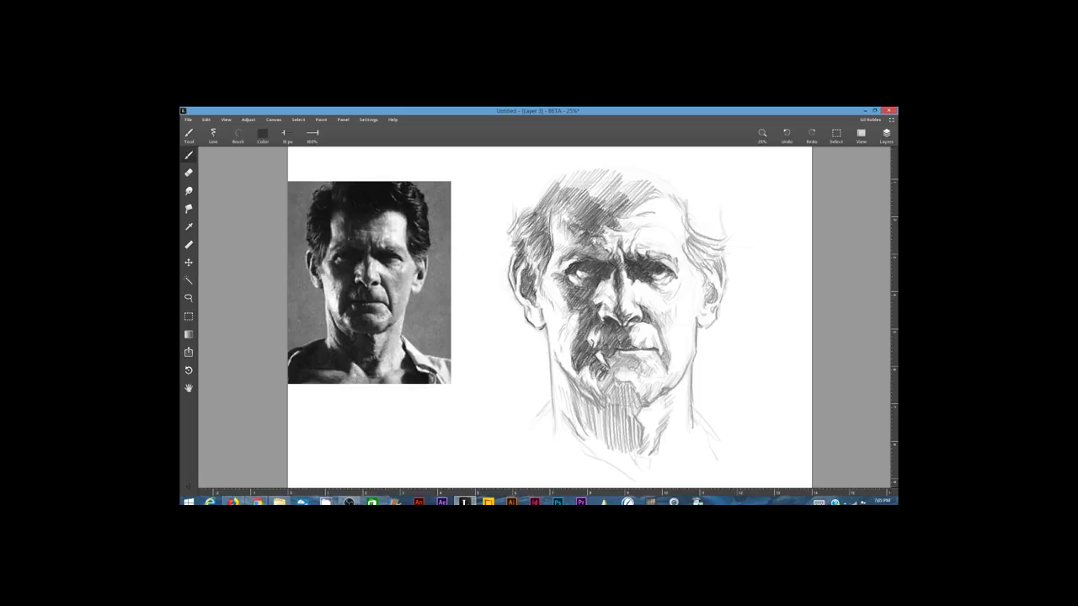
# Darken the furrow above the inner left brow, and shade the lower lip and the left side of the chin.
pyautogui.moveTo(616, 236)
pyautogui.mouseDown()
pyautogui.moveTo(602, 236)
pyautogui.moveTo(598, 259)
pyautogui.mouseUp()
pyautogui.moveTo(608, 248); pyautogui.dragTo(599, 261)
pyautogui.moveTo(606, 249); pyautogui.dragTo(596, 263)
pyautogui.moveTo(626, 350)
pyautogui.mouseDown()
pyautogui.moveTo(615, 359)
pyautogui.moveTo(625, 359)
pyautogui.moveTo(617, 349)
pyautogui.mouseUp()
pyautogui.moveTo(632, 344)
pyautogui.mouseDown()
pyautogui.moveTo(621, 352)
pyautogui.moveTo(633, 368)
pyautogui.moveTo(609, 369)
pyautogui.mouseUp()
pyautogui.moveTo(634, 354)
pyautogui.mouseDown()
pyautogui.moveTo(613, 383)
pyautogui.moveTo(581, 387)
pyautogui.mouseUp()
# Hatch the cast shadow directly under the chin at the top of the neck.
pyautogui.moveTo(596, 381)
pyautogui.mouseDown()
pyautogui.moveTo(583, 391)
pyautogui.moveTo(597, 389)
pyautogui.moveTo(590, 367)
pyautogui.moveTo(604, 394)
pyautogui.moveTo(583, 397)
pyautogui.moveTo(598, 404)
pyautogui.moveTo(580, 393)
pyautogui.moveTo(605, 413)
pyautogui.mouseUp()
pyautogui.moveTo(605, 391)
pyautogui.mouseDown()
pyautogui.moveTo(593, 403)
pyautogui.moveTo(630, 408)
pyautogui.moveTo(615, 426)
pyautogui.mouseUp()
pyautogui.moveTo(633, 394); pyautogui.dragTo(627, 418)
pyautogui.moveTo(642, 393); pyautogui.dragTo(632, 411)
pyautogui.moveTo(629, 386); pyautogui.dragTo(607, 397)
# Strengthen the left jawline and extend the neck shadow below it with hatching.
pyautogui.moveTo(560, 363); pyautogui.dragTo(575, 391)
pyautogui.moveTo(568, 378); pyautogui.dragTo(585, 401)
pyautogui.moveTo(585, 402)
pyautogui.mouseDown()
pyautogui.moveTo(602, 412)
pyautogui.moveTo(589, 407)
pyautogui.mouseUp()
pyautogui.moveTo(573, 394); pyautogui.dragTo(574, 427)
pyautogui.moveTo(590, 398); pyautogui.dragTo(578, 426)
pyautogui.moveTo(600, 403)
pyautogui.mouseDown()
pyautogui.moveTo(586, 424)
pyautogui.moveTo(603, 424)
pyautogui.mouseUp()
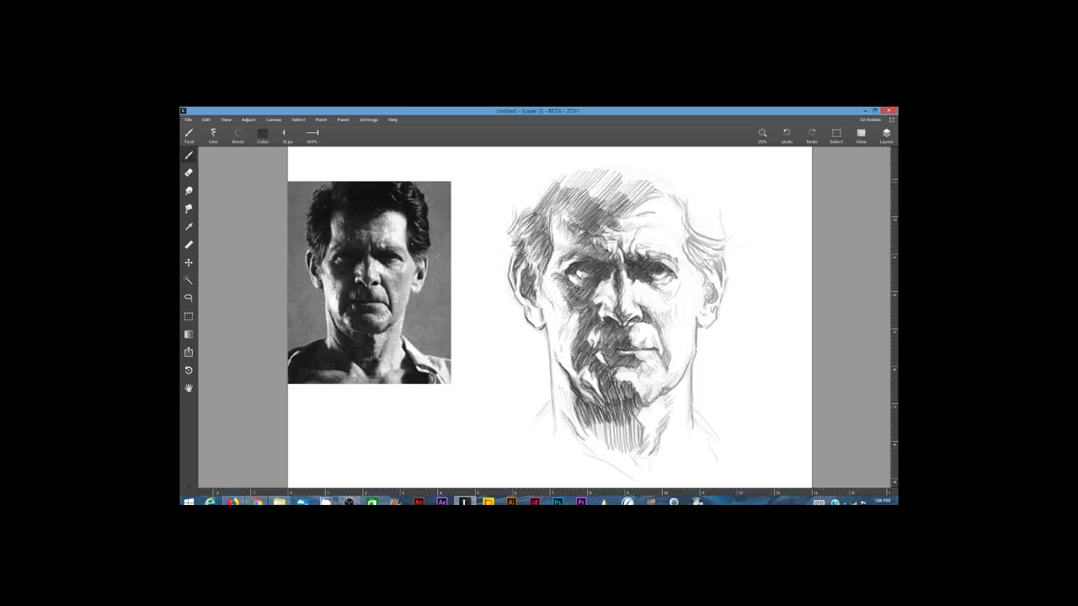
# Darken the upper left jaw contour, the outer left cheek and the sideburn in front of the left ear.
pyautogui.moveTo(555, 345); pyautogui.dragTo(565, 363)
pyautogui.moveTo(563, 361); pyautogui.dragTo(572, 378)
pyautogui.moveTo(577, 313)
pyautogui.mouseDown()
pyautogui.moveTo(569, 334)
pyautogui.moveTo(567, 310)
pyautogui.mouseUp()
pyautogui.moveTo(578, 299)
pyautogui.mouseDown()
pyautogui.moveTo(566, 312)
pyautogui.moveTo(580, 314)
pyautogui.moveTo(559, 295)
pyautogui.moveTo(551, 313)
pyautogui.mouseUp()
pyautogui.moveTo(545, 271); pyautogui.dragTo(535, 294)
pyautogui.moveTo(545, 286)
pyautogui.mouseDown()
pyautogui.moveTo(539, 301)
pyautogui.moveTo(547, 276)
pyautogui.mouseUp()
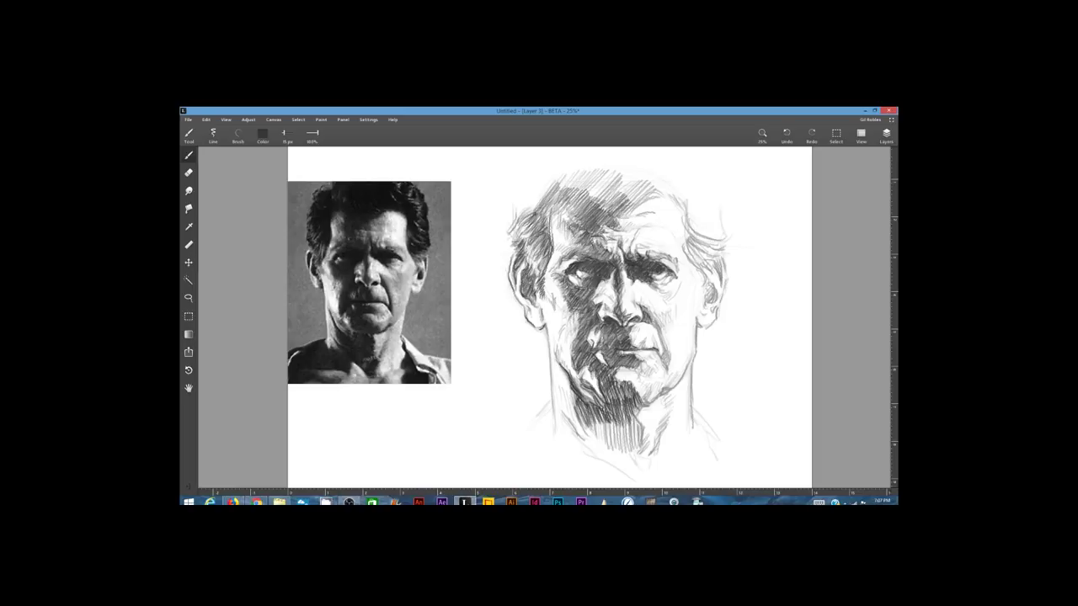
# Strengthen the crease beside the right mouth corner, the right brow's outer end and the right hairline.
pyautogui.moveTo(663, 346)
pyautogui.mouseDown()
pyautogui.moveTo(656, 356)
pyautogui.moveTo(651, 346)
pyautogui.moveTo(666, 349)
pyautogui.moveTo(667, 373)
pyautogui.mouseUp()
pyautogui.moveTo(662, 249); pyautogui.dragTo(676, 257)
pyautogui.moveTo(663, 192); pyautogui.dragTo(697, 250)
pyautogui.moveTo(688, 232); pyautogui.dragTo(706, 250)
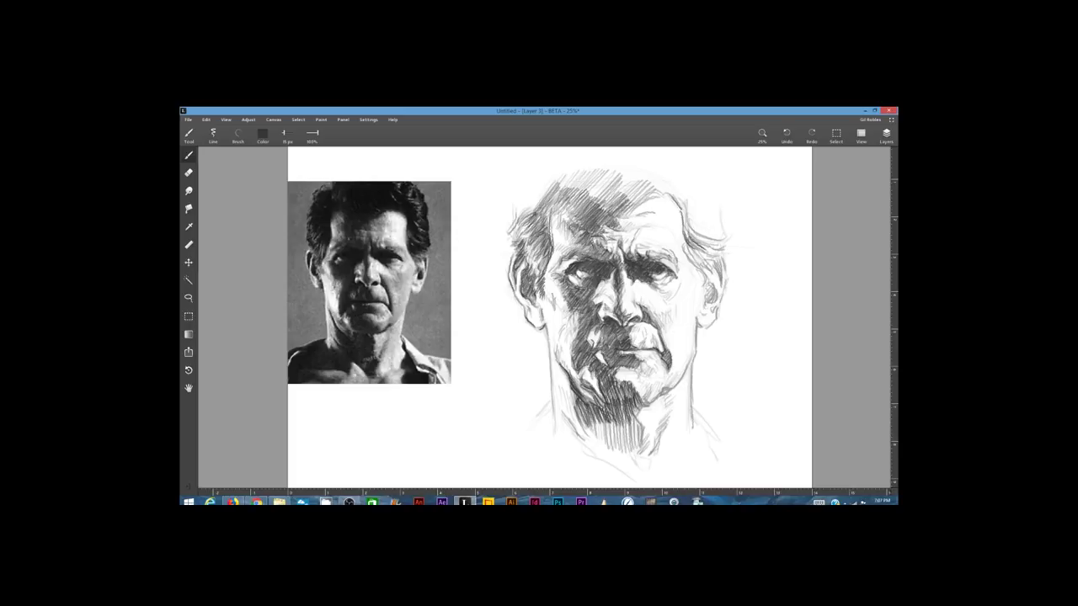
# Darken above the left brow and add light hatching to the right cheek and below the right eye.
pyautogui.moveTo(586, 257); pyautogui.dragTo(610, 251)
pyautogui.moveTo(677, 290)
pyautogui.mouseDown()
pyautogui.moveTo(664, 297)
pyautogui.moveTo(680, 319)
pyautogui.mouseUp()
pyautogui.moveTo(678, 311); pyautogui.dragTo(666, 332)
pyautogui.moveTo(682, 313); pyautogui.dragTo(672, 342)
pyautogui.moveTo(653, 283); pyautogui.dragTo(647, 293)
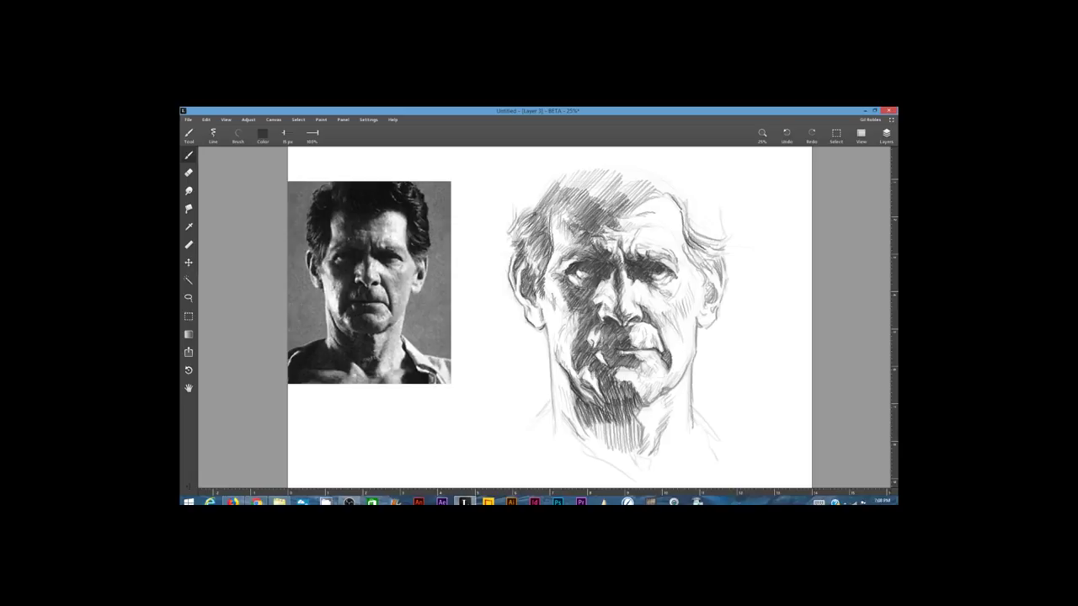
# Hatch the right chin and jaw and darken the right edge of the central neck shadow.
pyautogui.moveTo(680, 347)
pyautogui.mouseDown()
pyautogui.moveTo(677, 381)
pyautogui.moveTo(640, 406)
pyautogui.mouseUp()
pyautogui.moveTo(652, 358)
pyautogui.mouseDown()
pyautogui.moveTo(619, 383)
pyautogui.moveTo(664, 405)
pyautogui.mouseUp()
pyautogui.moveTo(673, 403); pyautogui.dragTo(641, 432)
pyautogui.moveTo(646, 411); pyautogui.dragTo(642, 448)
pyautogui.moveTo(650, 427)
pyautogui.mouseDown()
pyautogui.moveTo(640, 455)
pyautogui.moveTo(642, 438)
pyautogui.mouseUp()
pyautogui.moveTo(647, 415); pyautogui.dragTo(628, 461)
pyautogui.moveTo(633, 431); pyautogui.dragTo(628, 459)
# Fill the centre of the neck with long, dense vertical hatching down to its base.
pyautogui.moveTo(592, 421)
pyautogui.mouseDown()
pyautogui.moveTo(583, 451)
pyautogui.moveTo(565, 458)
pyautogui.mouseUp()
pyautogui.moveTo(590, 424)
pyautogui.mouseDown()
pyautogui.moveTo(576, 457)
pyautogui.moveTo(563, 439)
pyautogui.mouseUp()
pyautogui.moveTo(588, 416)
pyautogui.mouseDown()
pyautogui.moveTo(569, 454)
pyautogui.moveTo(594, 463)
pyautogui.mouseUp()
pyautogui.moveTo(613, 422); pyautogui.dragTo(610, 466)
pyautogui.moveTo(627, 426); pyautogui.dragTo(617, 471)
pyautogui.moveTo(591, 404); pyautogui.dragTo(582, 421)
pyautogui.moveTo(591, 402); pyautogui.dragTo(586, 409)
pyautogui.moveTo(609, 406)
pyautogui.mouseDown()
pyautogui.moveTo(599, 440)
pyautogui.moveTo(615, 472)
pyautogui.mouseUp()
pyautogui.moveTo(639, 433); pyautogui.dragTo(628, 475)
pyautogui.moveTo(586, 435); pyautogui.dragTo(566, 458)
# Redraw the outer neck contours and shoulder slopes on both sides with darker strokes.
pyautogui.moveTo(553, 396); pyautogui.dragTo(547, 414)
pyautogui.moveTo(554, 394)
pyautogui.mouseDown()
pyautogui.moveTo(529, 423)
pyautogui.moveTo(544, 453)
pyautogui.mouseUp()
pyautogui.moveTo(560, 429); pyautogui.dragTo(546, 460)
pyautogui.moveTo(690, 402); pyautogui.dragTo(717, 461)
pyautogui.moveTo(695, 362); pyautogui.dragTo(690, 414)
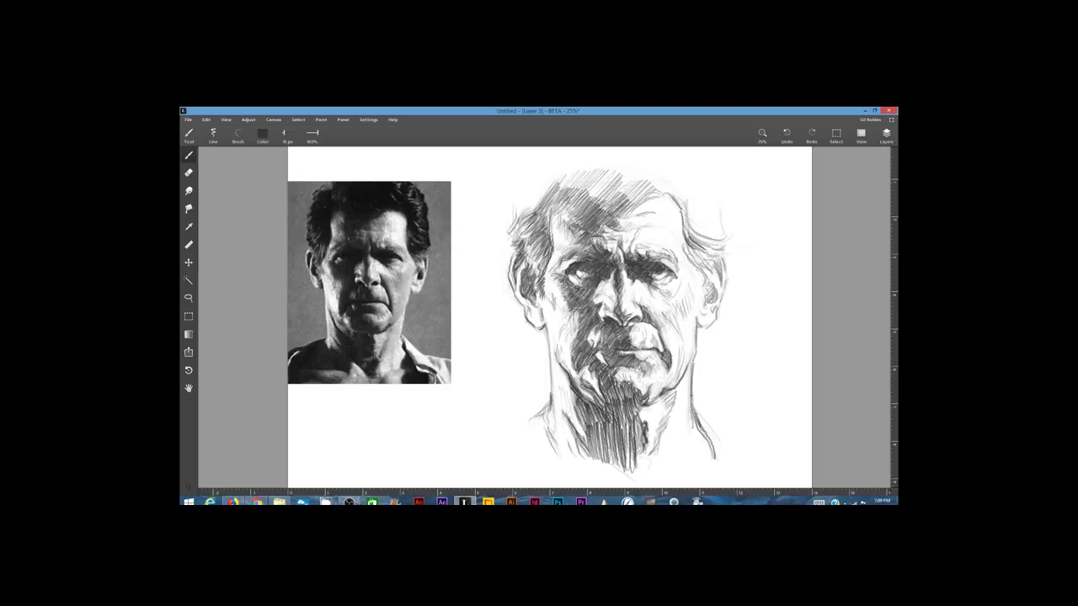
# Hatch the left side of the neck and extend vertical strokes along the base of the neck shadow.
pyautogui.moveTo(556, 375); pyautogui.dragTo(565, 392)
pyautogui.moveTo(560, 376)
pyautogui.mouseDown()
pyautogui.moveTo(575, 410)
pyautogui.moveTo(567, 417)
pyautogui.mouseUp()
pyautogui.moveTo(560, 405)
pyautogui.mouseDown()
pyautogui.moveTo(568, 420)
pyautogui.moveTo(559, 460)
pyautogui.mouseUp()
pyautogui.moveTo(581, 443)
pyautogui.mouseDown()
pyautogui.moveTo(568, 463)
pyautogui.moveTo(581, 466)
pyautogui.mouseUp()
pyautogui.moveTo(574, 441); pyautogui.dragTo(573, 461)
pyautogui.moveTo(566, 424); pyautogui.dragTo(561, 446)
pyautogui.moveTo(586, 441)
pyautogui.mouseDown()
pyautogui.moveTo(579, 465)
pyautogui.moveTo(594, 474)
pyautogui.mouseUp()
pyautogui.moveTo(609, 443); pyautogui.dragTo(603, 472)
pyautogui.moveTo(623, 438); pyautogui.dragTo(622, 458)
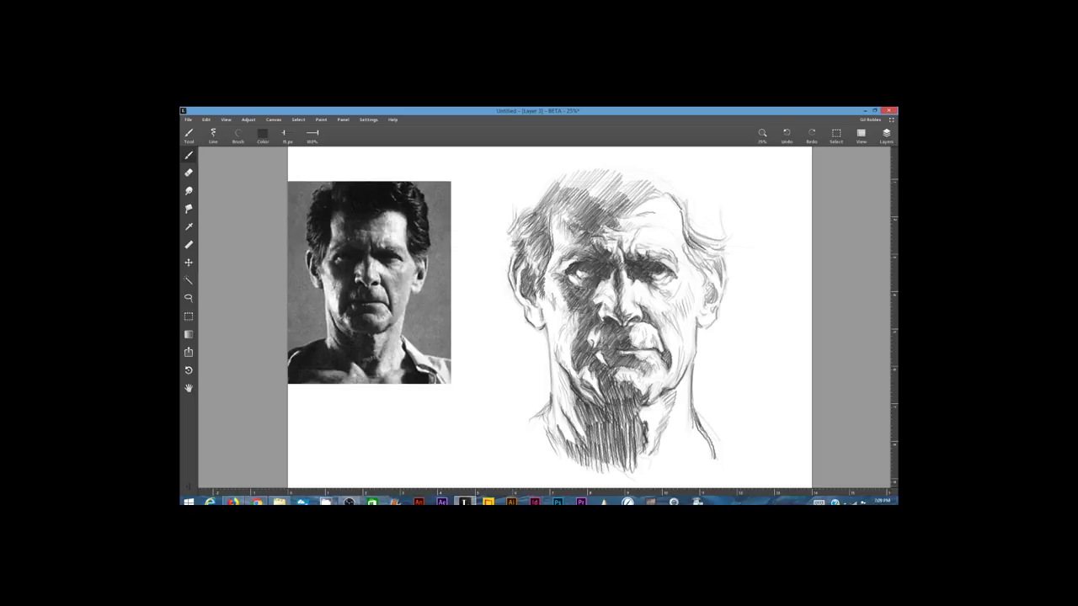
# Cover the hair on the crown with dense diagonal hatching, continuing down the upper left side of the head.
pyautogui.moveTo(666, 190); pyautogui.dragTo(638, 205)
pyautogui.moveTo(599, 176); pyautogui.dragTo(582, 199)
pyautogui.moveTo(577, 182)
pyautogui.mouseDown()
pyautogui.moveTo(547, 211)
pyautogui.moveTo(557, 213)
pyautogui.mouseUp()
pyautogui.moveTo(597, 187)
pyautogui.mouseDown()
pyautogui.moveTo(570, 215)
pyautogui.moveTo(575, 223)
pyautogui.mouseUp()
pyautogui.moveTo(615, 199)
pyautogui.mouseDown()
pyautogui.moveTo(585, 227)
pyautogui.moveTo(599, 234)
pyautogui.moveTo(559, 219)
pyautogui.mouseUp()
pyautogui.moveTo(623, 177); pyautogui.dragTo(594, 197)
pyautogui.moveTo(638, 177); pyautogui.dragTo(608, 209)
pyautogui.moveTo(653, 188); pyautogui.dragTo(615, 214)
pyautogui.moveTo(640, 170); pyautogui.dragTo(607, 200)
pyautogui.moveTo(600, 169)
pyautogui.mouseDown()
pyautogui.moveTo(557, 202)
pyautogui.moveTo(539, 202)
pyautogui.mouseUp()
pyautogui.moveTo(539, 183); pyautogui.dragTo(514, 211)
pyautogui.moveTo(539, 202); pyautogui.dragTo(519, 214)
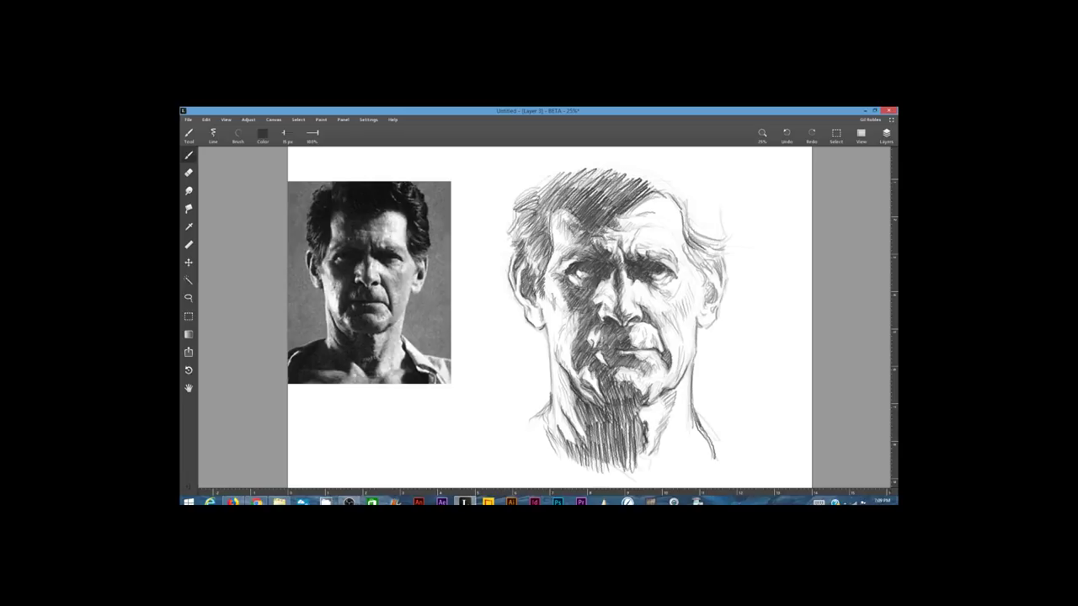
# Hatch the hair above the right side of the forehead and sketch loose strands at the upper left of the head.
pyautogui.moveTo(684, 174); pyautogui.dragTo(694, 202)
pyautogui.moveTo(660, 169); pyautogui.dragTo(644, 182)
pyautogui.moveTo(667, 183); pyautogui.dragTo(687, 212)
pyautogui.moveTo(660, 165)
pyautogui.mouseDown()
pyautogui.moveTo(639, 191)
pyautogui.moveTo(559, 194)
pyautogui.moveTo(508, 216)
pyautogui.mouseUp()
pyautogui.moveTo(523, 175); pyautogui.dragTo(509, 191)
pyautogui.moveTo(519, 170); pyautogui.dragTo(510, 182)
# Fill the hair on the right side of the head with dark, curved hatching from the crown down to the ear.
pyautogui.moveTo(709, 179)
pyautogui.mouseDown()
pyautogui.moveTo(722, 209)
pyautogui.moveTo(691, 217)
pyautogui.moveTo(684, 234)
pyautogui.moveTo(687, 206)
pyautogui.moveTo(707, 223)
pyautogui.mouseUp()
pyautogui.moveTo(718, 207)
pyautogui.mouseDown()
pyautogui.moveTo(708, 214)
pyautogui.moveTo(692, 187)
pyautogui.mouseUp()
pyautogui.moveTo(716, 181); pyautogui.dragTo(706, 197)
pyautogui.moveTo(724, 199); pyautogui.dragTo(683, 195)
pyautogui.moveTo(699, 158)
pyautogui.mouseDown()
pyautogui.moveTo(714, 177)
pyautogui.moveTo(714, 209)
pyautogui.moveTo(695, 232)
pyautogui.moveTo(704, 238)
pyautogui.mouseUp()
pyautogui.moveTo(723, 234); pyautogui.dragTo(691, 250)
pyautogui.moveTo(713, 236); pyautogui.dragTo(687, 264)
# Shade the inside of the right ear and strengthen its outer edge.
pyautogui.moveTo(709, 251)
pyautogui.mouseDown()
pyautogui.moveTo(689, 268)
pyautogui.moveTo(706, 304)
pyautogui.moveTo(710, 296)
pyautogui.mouseUp()
pyautogui.moveTo(717, 291); pyautogui.dragTo(711, 301)
pyautogui.moveTo(727, 263)
pyautogui.mouseDown()
pyautogui.moveTo(719, 288)
pyautogui.moveTo(722, 280)
pyautogui.mouseUp()
pyautogui.moveTo(727, 270); pyautogui.dragTo(711, 323)
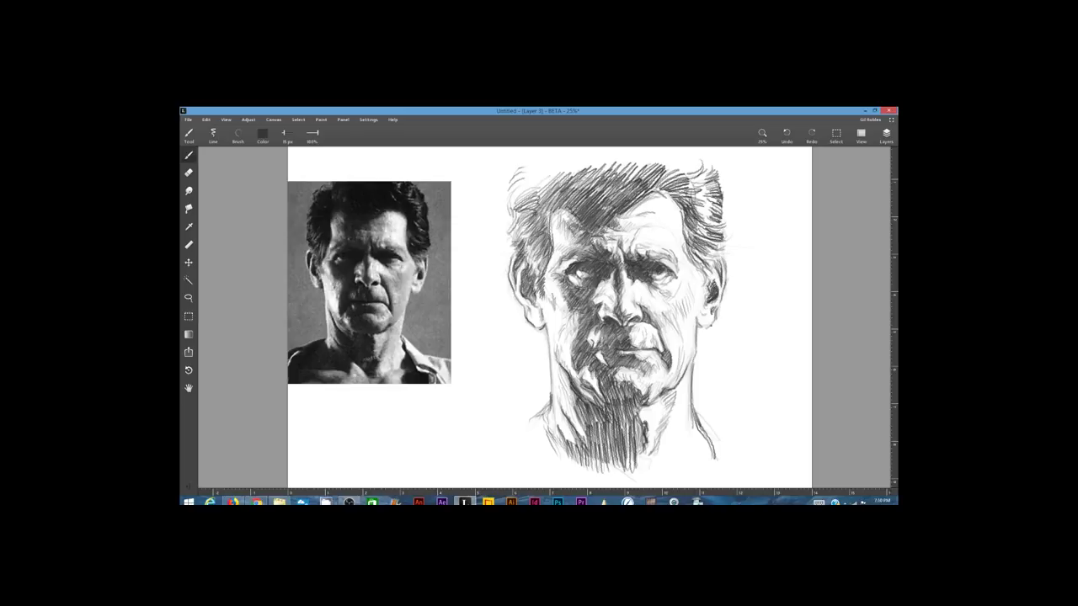
# Reinforce the right contour from the hair past the ear to the jaw, and darken the left neck contour.
pyautogui.moveTo(729, 224); pyautogui.dragTo(716, 254)
pyautogui.moveTo(728, 248)
pyautogui.mouseDown()
pyautogui.moveTo(678, 262)
pyautogui.moveTo(699, 283)
pyautogui.moveTo(696, 343)
pyautogui.mouseUp()
pyautogui.moveTo(697, 324); pyautogui.dragTo(690, 368)
pyautogui.moveTo(545, 329); pyautogui.dragTo(551, 395)
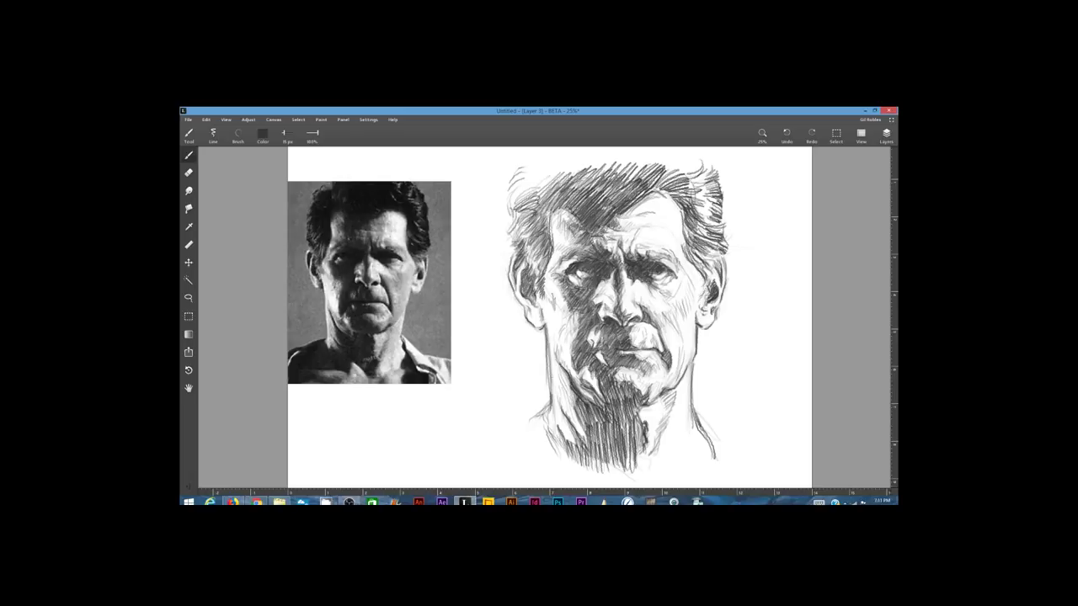
# Add light shading strokes beside the nose and across the centre and right of the forehead.
pyautogui.moveTo(628, 303)
pyautogui.mouseDown()
pyautogui.moveTo(627, 314)
pyautogui.moveTo(597, 292)
pyautogui.moveTo(604, 311)
pyautogui.mouseUp()
pyautogui.moveTo(646, 201); pyautogui.dragTo(637, 215)
pyautogui.moveTo(645, 198); pyautogui.dragTo(618, 228)
pyautogui.moveTo(638, 221)
pyautogui.mouseDown()
pyautogui.moveTo(621, 232)
pyautogui.moveTo(656, 234)
pyautogui.moveTo(641, 240)
pyautogui.mouseUp()
pyautogui.moveTo(661, 236); pyautogui.dragTo(647, 245)
pyautogui.moveTo(639, 237)
pyautogui.mouseDown()
pyautogui.moveTo(625, 241)
pyautogui.moveTo(658, 226)
pyautogui.mouseUp()
# Hatch the right temple and darken the hairline above the right side of the forehead.
pyautogui.moveTo(673, 221)
pyautogui.mouseDown()
pyautogui.moveTo(666, 230)
pyautogui.moveTo(678, 232)
pyautogui.mouseUp()
pyautogui.moveTo(689, 217); pyautogui.dragTo(688, 258)
pyautogui.moveTo(695, 228)
pyautogui.mouseDown()
pyautogui.moveTo(684, 251)
pyautogui.moveTo(700, 240)
pyautogui.mouseUp()
pyautogui.moveTo(685, 226); pyautogui.dragTo(702, 245)
pyautogui.moveTo(666, 181)
pyautogui.mouseDown()
pyautogui.moveTo(651, 195)
pyautogui.moveTo(659, 199)
pyautogui.moveTo(647, 197)
pyautogui.mouseUp()
pyautogui.moveTo(669, 190)
pyautogui.mouseDown()
pyautogui.moveTo(654, 200)
pyautogui.moveTo(668, 202)
pyautogui.mouseUp()
pyautogui.moveTo(672, 176); pyautogui.dragTo(647, 189)
# Fill out the hair at the upper left of the head with long diagonal hatching.
pyautogui.moveTo(543, 163); pyautogui.dragTo(510, 193)
pyautogui.moveTo(558, 164); pyautogui.dragTo(513, 202)
pyautogui.moveTo(558, 173); pyautogui.dragTo(517, 203)
pyautogui.moveTo(564, 177)
pyautogui.mouseDown()
pyautogui.moveTo(534, 202)
pyautogui.moveTo(557, 186)
pyautogui.mouseUp()
# Shade the left jaw edge and hatch the left cheek up to below the eye.
pyautogui.moveTo(572, 368)
pyautogui.mouseDown()
pyautogui.moveTo(562, 382)
pyautogui.moveTo(554, 371)
pyautogui.mouseUp()
pyautogui.moveTo(552, 325); pyautogui.dragTo(545, 350)
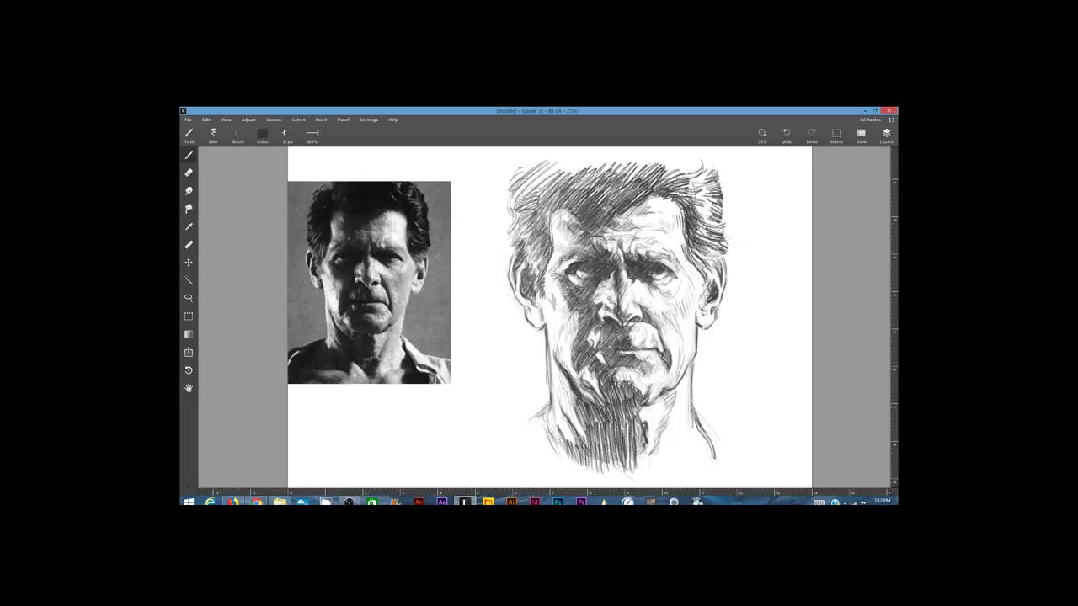
pyautogui.moveTo(569, 302); pyautogui.dragTo(558, 320)
pyautogui.moveTo(568, 309); pyautogui.dragTo(562, 336)
pyautogui.moveTo(570, 331); pyautogui.dragTo(569, 345)
pyautogui.moveTo(573, 318); pyautogui.dragTo(566, 334)
pyautogui.moveTo(571, 297)
pyautogui.mouseDown()
pyautogui.moveTo(559, 311)
pyautogui.moveTo(567, 297)
pyautogui.mouseUp()
pyautogui.moveTo(587, 288)
pyautogui.mouseDown()
pyautogui.moveTo(575, 298)
pyautogui.moveTo(583, 298)
pyautogui.mouseUp()
# Deepen the shadows beside the left and right corners of the mouth.
pyautogui.moveTo(591, 343); pyautogui.dragTo(579, 356)
pyautogui.moveTo(598, 347); pyautogui.dragTo(584, 360)
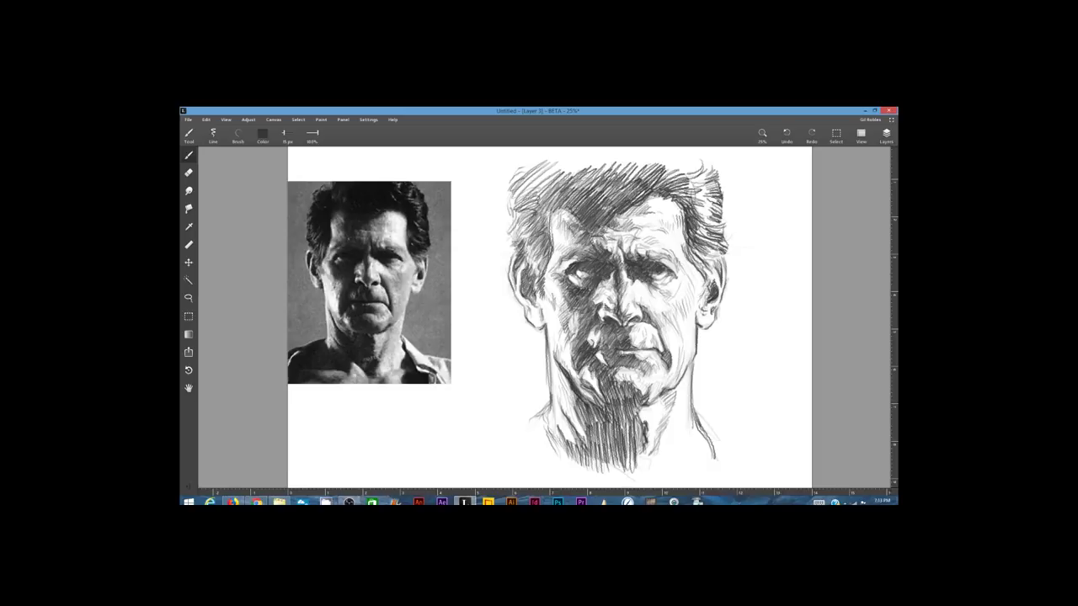
pyautogui.moveTo(670, 337); pyautogui.dragTo(661, 353)
# Darken the shadow along the lower left jaw with short strokes, and add accents around the upper lip.
pyautogui.moveTo(593, 394); pyautogui.dragTo(579, 401)
pyautogui.moveTo(576, 386); pyautogui.dragTo(564, 399)
pyautogui.moveTo(588, 384)
pyautogui.mouseDown()
pyautogui.moveTo(566, 406)
pyautogui.moveTo(581, 408)
pyautogui.mouseUp()
pyautogui.moveTo(599, 391)
pyautogui.mouseDown()
pyautogui.moveTo(580, 410)
pyautogui.moveTo(586, 389)
pyautogui.mouseUp()
pyautogui.moveTo(606, 385); pyautogui.dragTo(592, 405)
pyautogui.moveTo(601, 353)
pyautogui.mouseDown()
pyautogui.moveTo(595, 367)
pyautogui.moveTo(608, 343)
pyautogui.mouseUp()
pyautogui.moveTo(629, 328)
pyautogui.mouseDown()
pyautogui.moveTo(618, 345)
pyautogui.moveTo(631, 347)
pyautogui.mouseUp()
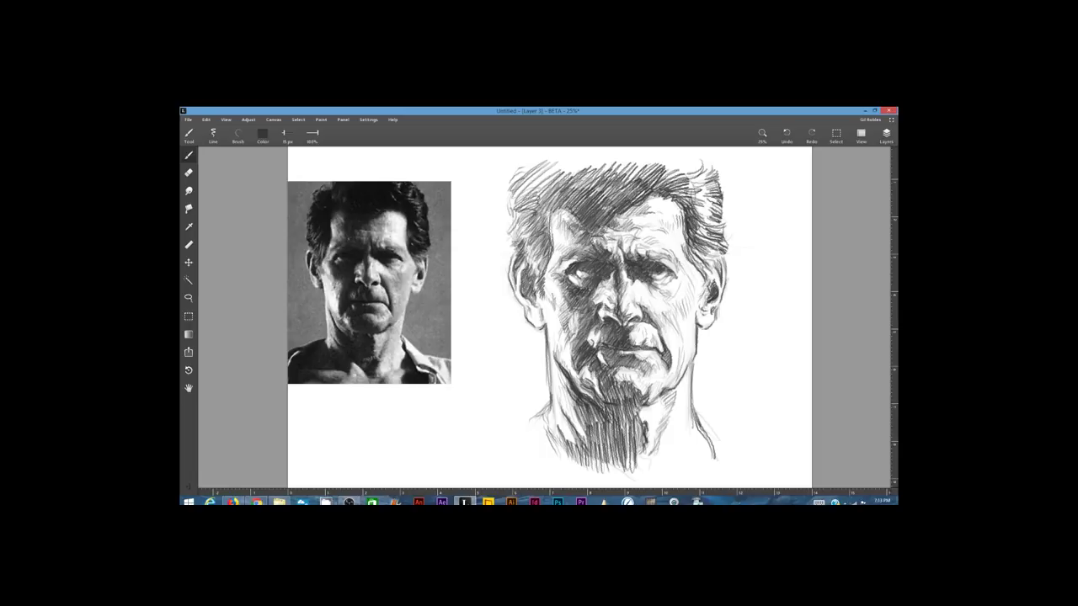
# Hatch the shadow left of the upper lip and darken the outer parts of both brows.
pyautogui.moveTo(584, 331); pyautogui.dragTo(576, 349)
pyautogui.moveTo(590, 322); pyautogui.dragTo(586, 344)
pyautogui.moveTo(604, 328)
pyautogui.mouseDown()
pyautogui.moveTo(591, 343)
pyautogui.moveTo(600, 346)
pyautogui.mouseUp()
pyautogui.moveTo(664, 256); pyautogui.dragTo(651, 260)
pyautogui.moveTo(574, 260); pyautogui.dragTo(561, 266)
# Deepen the shadow side of the nose and add short dark strokes around both eyes.
pyautogui.moveTo(617, 287); pyautogui.dragTo(614, 309)
pyautogui.moveTo(626, 284); pyautogui.dragTo(599, 302)
pyautogui.moveTo(618, 288); pyautogui.dragTo(600, 325)
pyautogui.moveTo(669, 271)
pyautogui.mouseDown()
pyautogui.moveTo(654, 279)
pyautogui.moveTo(665, 277)
pyautogui.mouseUp()
pyautogui.moveTo(601, 260); pyautogui.dragTo(584, 265)
pyautogui.moveTo(582, 275); pyautogui.dragTo(570, 284)
# Hatch the lower left jaw and the shadowed left side of the chin, and add an accent under the left eye.
pyautogui.moveTo(553, 337); pyautogui.dragTo(561, 361)
pyautogui.moveTo(566, 368); pyautogui.dragTo(580, 384)
pyautogui.moveTo(553, 352); pyautogui.dragTo(561, 372)
pyautogui.moveTo(611, 347); pyautogui.dragTo(595, 365)
pyautogui.moveTo(628, 345); pyautogui.dragTo(586, 400)
pyautogui.moveTo(625, 388); pyautogui.dragTo(592, 413)
pyautogui.moveTo(596, 269); pyautogui.dragTo(580, 275)
# Hatch the shadow beneath the chin and shade the right cheek down to the mouth and nostril.
pyautogui.moveTo(651, 402); pyautogui.dragTo(621, 433)
pyautogui.moveTo(614, 407); pyautogui.dragTo(605, 429)
pyautogui.moveTo(565, 379); pyautogui.dragTo(601, 438)
pyautogui.moveTo(678, 292); pyautogui.dragTo(655, 308)
pyautogui.moveTo(684, 315); pyautogui.dragTo(675, 337)
pyautogui.moveTo(671, 325); pyautogui.dragTo(661, 358)
pyautogui.moveTo(648, 309); pyautogui.dragTo(629, 327)
# Add long diagonal hatching to the hair at the upper left and over the forehead's right hairline.
pyautogui.moveTo(594, 192); pyautogui.dragTo(531, 244)
pyautogui.moveTo(550, 221); pyautogui.dragTo(540, 262)
pyautogui.moveTo(662, 166); pyautogui.dragTo(530, 213)
pyautogui.moveTo(678, 178); pyautogui.dragTo(664, 195)
# Add small strokes at the right nostril and upper lip, and erase along the lower right jaw beside the chin.
pyautogui.moveTo(652, 279); pyautogui.dragTo(641, 289)
pyautogui.moveTo(642, 334); pyautogui.dragTo(636, 344)
pyautogui.moveTo(646, 331); pyautogui.dragTo(641, 346)
pyautogui.press('e')
pyautogui.moveTo(658, 388); pyautogui.dragTo(640, 417)
# Switch to Layer 2 and strengthen the outlines of both sides of the neck and both ears with the brush.
pyautogui.click(886, 135)
pyautogui.click(857, 187)
pyautogui.press('b')
pyautogui.moveTo(550, 328); pyautogui.dragTo(546, 400)
pyautogui.moveTo(705, 330); pyautogui.dragTo(692, 444)
pyautogui.moveTo(549, 342); pyautogui.dragTo(533, 416)
pyautogui.moveTo(524, 291); pyautogui.dragTo(536, 328)
pyautogui.moveTo(716, 320); pyautogui.dragTo(697, 340)
# Add dark accents along the right jaw, around the mouth and above the right eye.
pyautogui.moveTo(665, 388); pyautogui.dragTo(655, 400)
pyautogui.moveTo(665, 346); pyautogui.dragTo(645, 354)
pyautogui.moveTo(642, 264); pyautogui.dragTo(658, 269)
pyautogui.moveTo(590, 327); pyautogui.dragTo(575, 353)
pyautogui.moveTo(636, 346); pyautogui.dragTo(649, 349)
# Darken the contour under the chin, the left brow, the left nostril fold and the lower left jaw.
pyautogui.moveTo(617, 403); pyautogui.dragTo(634, 407)
pyautogui.moveTo(579, 260); pyautogui.dragTo(593, 255)
pyautogui.moveTo(605, 321); pyautogui.dragTo(593, 331)
pyautogui.moveTo(587, 353); pyautogui.dragTo(561, 386)
pyautogui.press('e')
pyautogui.press('b')
# Darken the frown lines between the brows, both eyes and the right corner of the mouth.
pyautogui.moveTo(615, 244); pyautogui.dragTo(626, 259)
pyautogui.moveTo(585, 265); pyautogui.dragTo(610, 279)
pyautogui.moveTo(652, 344); pyautogui.dragTo(663, 350)
pyautogui.moveTo(658, 330); pyautogui.dragTo(661, 341)
pyautogui.moveTo(566, 259); pyautogui.dragTo(578, 250)
pyautogui.moveTo(570, 266); pyautogui.dragTo(579, 266)
pyautogui.moveTo(673, 268); pyautogui.dragTo(657, 276)
# Reinforce the mouth line, left jaw shadow and upper eye lines, and add accents at the nostrils.
pyautogui.moveTo(612, 347); pyautogui.dragTo(590, 352)
pyautogui.moveTo(661, 345); pyautogui.dragTo(642, 351)
pyautogui.moveTo(579, 376)
pyautogui.mouseDown()
pyautogui.moveTo(568, 392)
pyautogui.moveTo(578, 409)
pyautogui.mouseUp()
pyautogui.moveTo(658, 264)
pyautogui.mouseDown()
pyautogui.moveTo(626, 279)
pyautogui.moveTo(635, 276)
pyautogui.moveTo(597, 263)
pyautogui.mouseUp()
pyautogui.moveTo(634, 265); pyautogui.dragTo(653, 263)
pyautogui.moveTo(602, 314); pyautogui.dragTo(610, 322)
pyautogui.moveTo(640, 309); pyautogui.dragTo(646, 347)
# Strengthen the right jaw line, the inner shadows of both ears and the hairline at both temples.
pyautogui.moveTo(666, 389); pyautogui.dragTo(651, 403)
pyautogui.moveTo(521, 277); pyautogui.dragTo(535, 304)
pyautogui.moveTo(712, 287); pyautogui.dragTo(707, 304)
pyautogui.moveTo(678, 196); pyautogui.dragTo(691, 221)
pyautogui.moveTo(551, 212); pyautogui.dragTo(541, 257)
# Cross-hatch the hair at the upper left and darken the left corner of the mouth.
pyautogui.moveTo(512, 191); pyautogui.dragTo(546, 202)
pyautogui.moveTo(530, 165); pyautogui.dragTo(553, 191)
pyautogui.moveTo(592, 347); pyautogui.dragTo(585, 357)
pyautogui.press('e')
pyautogui.press('b')
# Darken the left side and bridge of the nose, and redraw the line between the lips.
pyautogui.moveTo(607, 274); pyautogui.dragTo(591, 295)
pyautogui.moveTo(618, 284); pyautogui.dragTo(616, 296)
pyautogui.moveTo(622, 247); pyautogui.dragTo(624, 262)
pyautogui.moveTo(604, 351); pyautogui.dragTo(639, 345)
pyautogui.moveTo(586, 358); pyautogui.dragTo(578, 367)
# Deepen the hair at the left temple and sideburn with dark strokes.
pyautogui.moveTo(552, 223); pyautogui.dragTo(548, 251)
pyautogui.moveTo(551, 249); pyautogui.dragTo(540, 278)
pyautogui.moveTo(536, 230); pyautogui.dragTo(513, 261)
pyautogui.moveTo(544, 234); pyautogui.dragTo(531, 286)
pyautogui.moveTo(559, 207); pyautogui.dragTo(580, 200)
# Darken the chin and jaw contours and draw the shadow edge down the front of the neck.
pyautogui.moveTo(562, 372)
pyautogui.mouseDown()
pyautogui.moveTo(570, 388)
pyautogui.moveTo(590, 388)
pyautogui.mouseUp()
pyautogui.moveTo(620, 299)
pyautogui.mouseDown()
pyautogui.moveTo(611, 318)
pyautogui.moveTo(657, 322)
pyautogui.mouseUp()
pyautogui.moveTo(673, 388); pyautogui.dragTo(654, 403)
pyautogui.moveTo(642, 431); pyautogui.dragTo(645, 447)
pyautogui.moveTo(651, 449); pyautogui.dragTo(636, 479)
pyautogui.moveTo(565, 381); pyautogui.dragTo(581, 404)
pyautogui.moveTo(578, 400); pyautogui.dragTo(594, 409)
# Shade beside the nose and around the left eye, and add accents at the right earlobe and right hairline.
pyautogui.moveTo(595, 294); pyautogui.dragTo(591, 307)
pyautogui.moveTo(605, 294); pyautogui.dragTo(591, 311)
pyautogui.moveTo(636, 278); pyautogui.dragTo(651, 287)
pyautogui.moveTo(590, 271); pyautogui.dragTo(602, 275)
pyautogui.moveTo(593, 262); pyautogui.dragTo(606, 261)
pyautogui.moveTo(715, 322); pyautogui.dragTo(705, 330)
pyautogui.moveTo(693, 217)
pyautogui.mouseDown()
pyautogui.moveTo(709, 249)
pyautogui.moveTo(703, 234)
pyautogui.mouseUp()
pyautogui.press('e')
# Return to the brush, open the colour setting, and stroke along the brows, right cheek and right jaw.
pyautogui.click(189, 155)
pyautogui.click(262, 134)
pyautogui.moveTo(578, 256); pyautogui.dragTo(564, 266)
pyautogui.moveTo(652, 241); pyautogui.dragTo(640, 249)
pyautogui.moveTo(679, 298); pyautogui.dragTo(669, 313)
pyautogui.moveTo(679, 314)
pyautogui.mouseDown()
pyautogui.moveTo(661, 337)
pyautogui.moveTo(675, 364)
pyautogui.mouseUp()
pyautogui.moveTo(672, 376); pyautogui.dragTo(655, 391)
# Shade the left jaw, left side of the neck and right temple, and touch up the left cheek and eye.
pyautogui.moveTo(553, 325); pyautogui.dragTo(547, 348)
pyautogui.moveTo(566, 367); pyautogui.dragTo(555, 392)
pyautogui.moveTo(571, 382); pyautogui.dragTo(537, 455)
pyautogui.moveTo(704, 253); pyautogui.dragTo(683, 293)
pyautogui.moveTo(579, 325); pyautogui.dragTo(570, 334)
pyautogui.moveTo(580, 281); pyautogui.dragTo(576, 285)
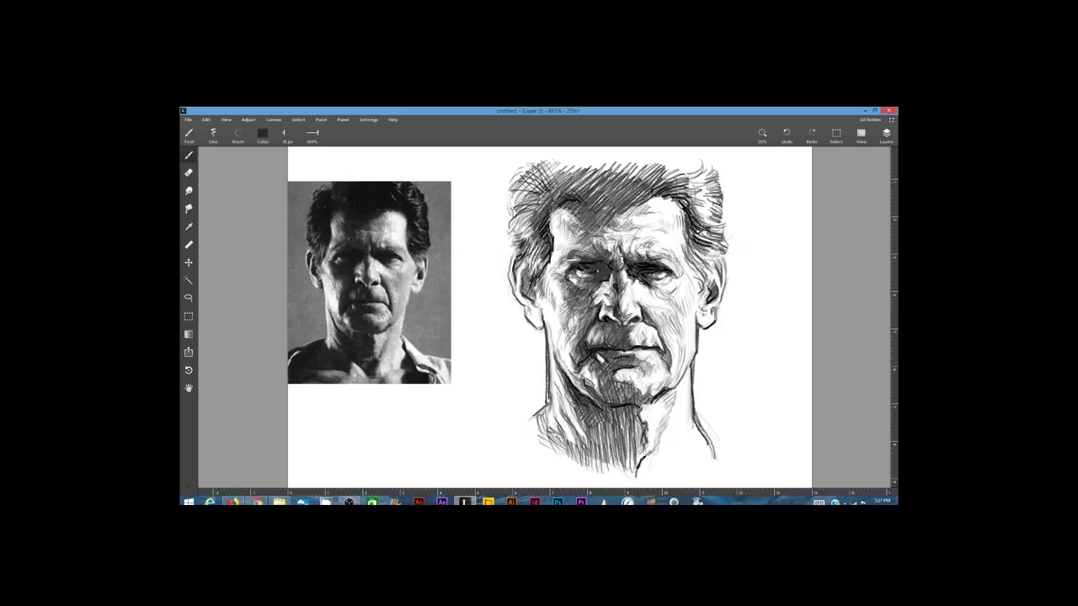